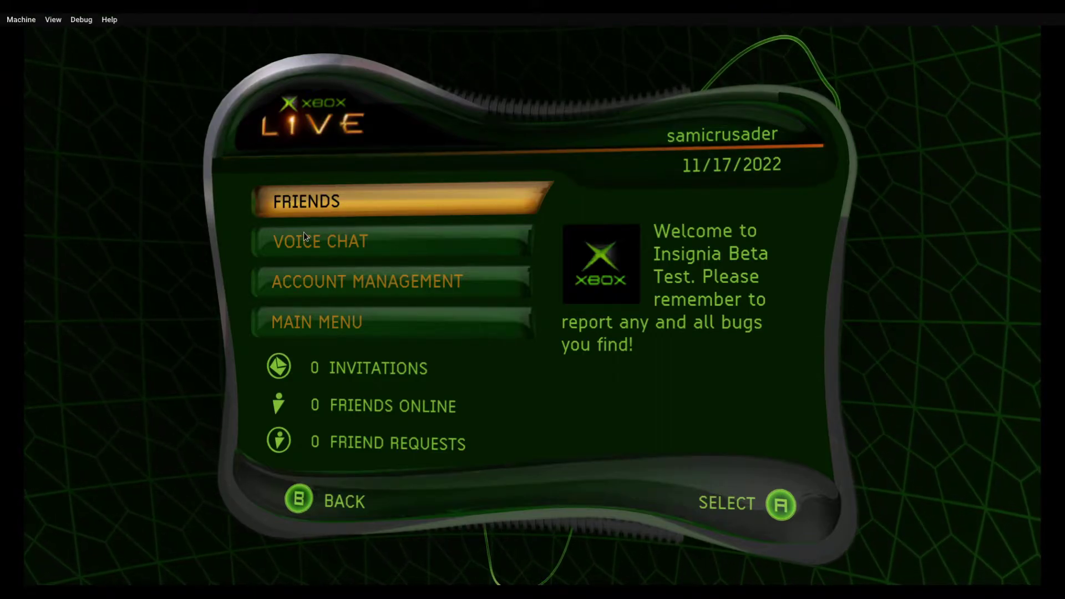
Step: Back out of Xbox Live and boot the Counter-Strike disc from xemu's Machine menu
{"action": "key", "text": "a"}
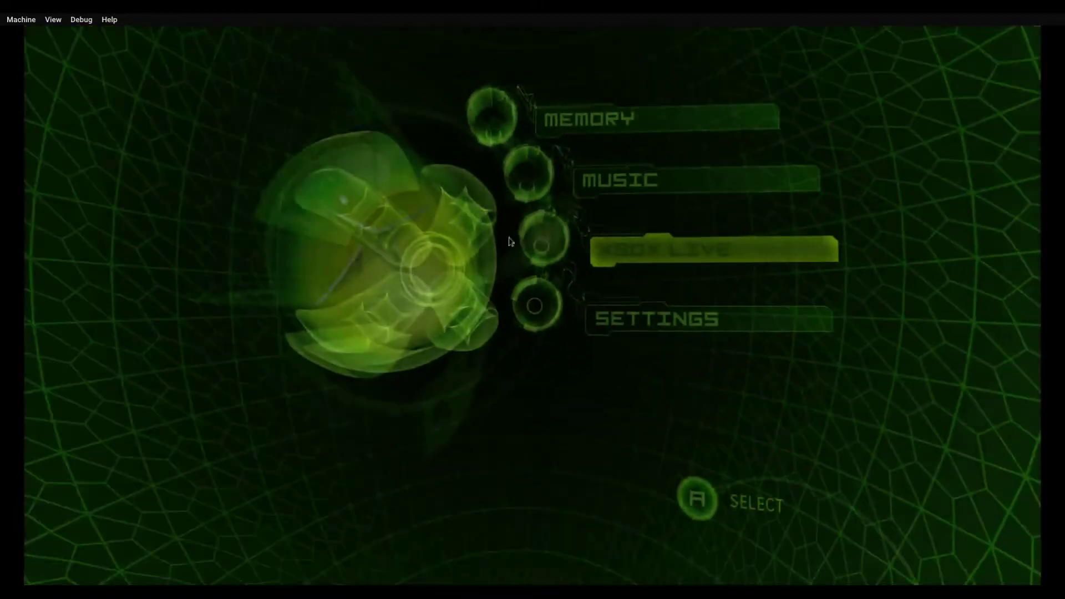
{"action": "left_click", "coordinate": [21, 19]}
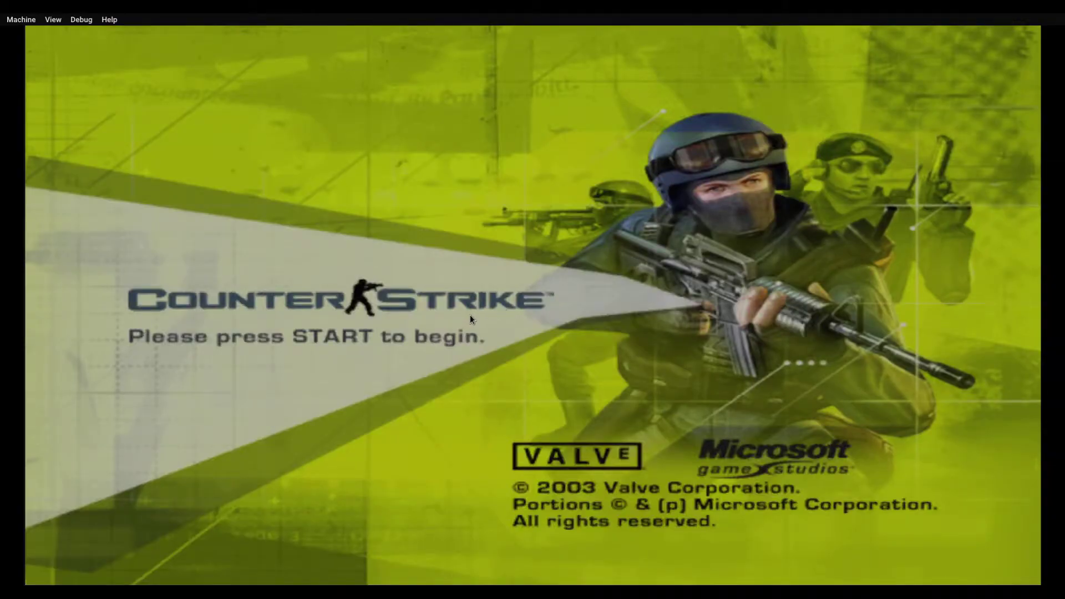
Step: Start Counter-Strike, accept the profile prompt, and erase the default NewPlayer000 name
{"action": "key", "text": "Return"}
{"action": "key", "text": "Return"}
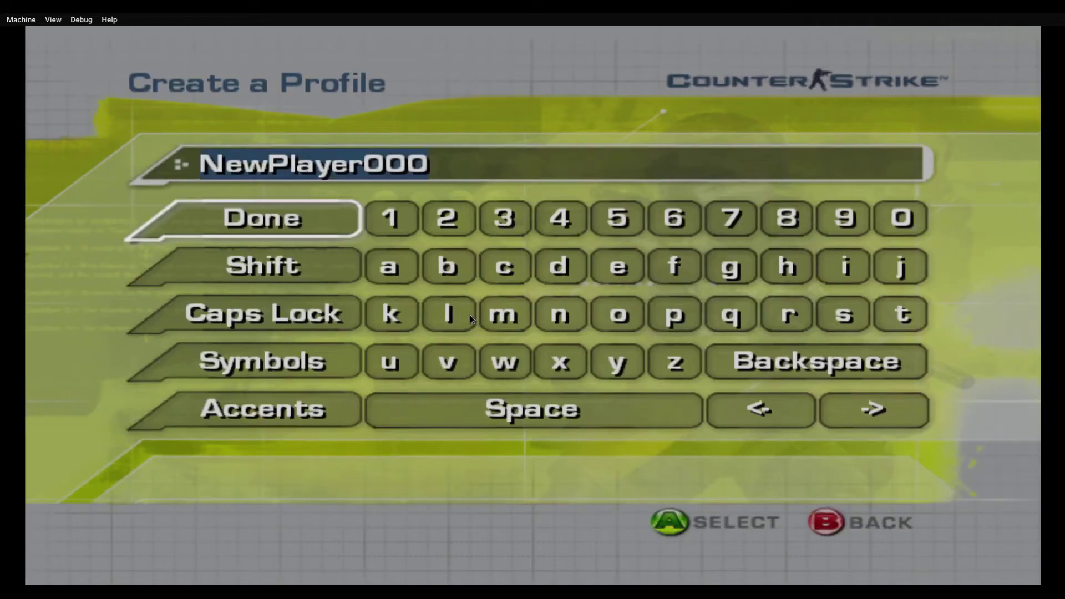
{"action": "key", "text": "Right"}
{"action": "key", "text": "Right"}
{"action": "key", "text": "Down"}
{"action": "key", "text": "Left"}
{"action": "key", "text": "Down"}
{"action": "key", "text": "Down"}
{"action": "key", "text": "Right"}
{"action": "key", "text": "Right"}
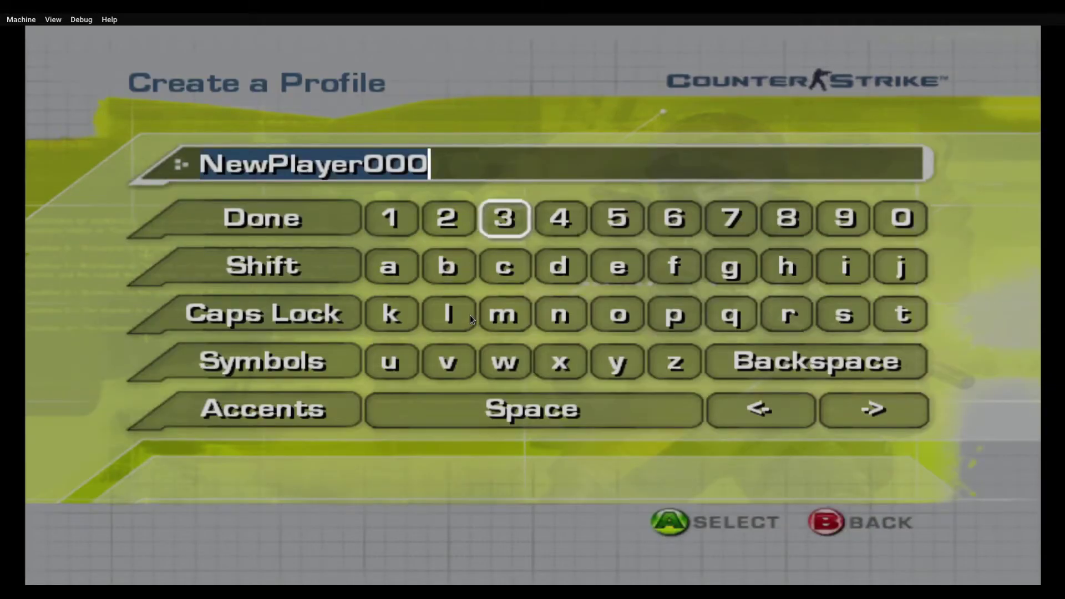
{"action": "key", "text": "Right"}
{"action": "key", "text": "Right"}
{"action": "key", "text": "Down"}
{"action": "key", "text": "Down"}
{"action": "key", "text": "Down"}
{"action": "key", "text": "Down"}
{"action": "key", "text": "Up"}
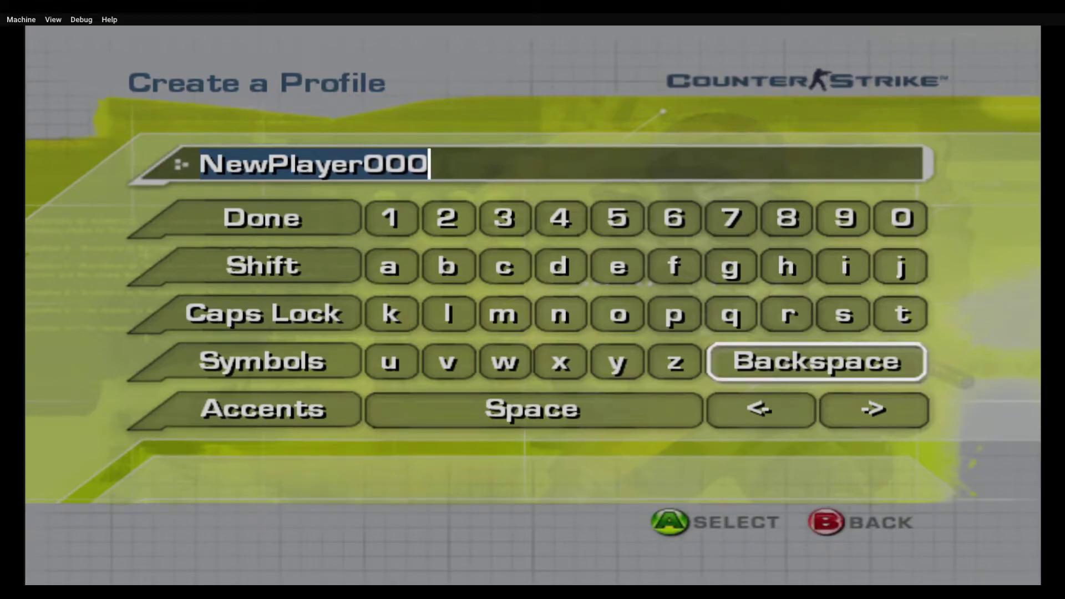
{"action": "key", "text": "a"}
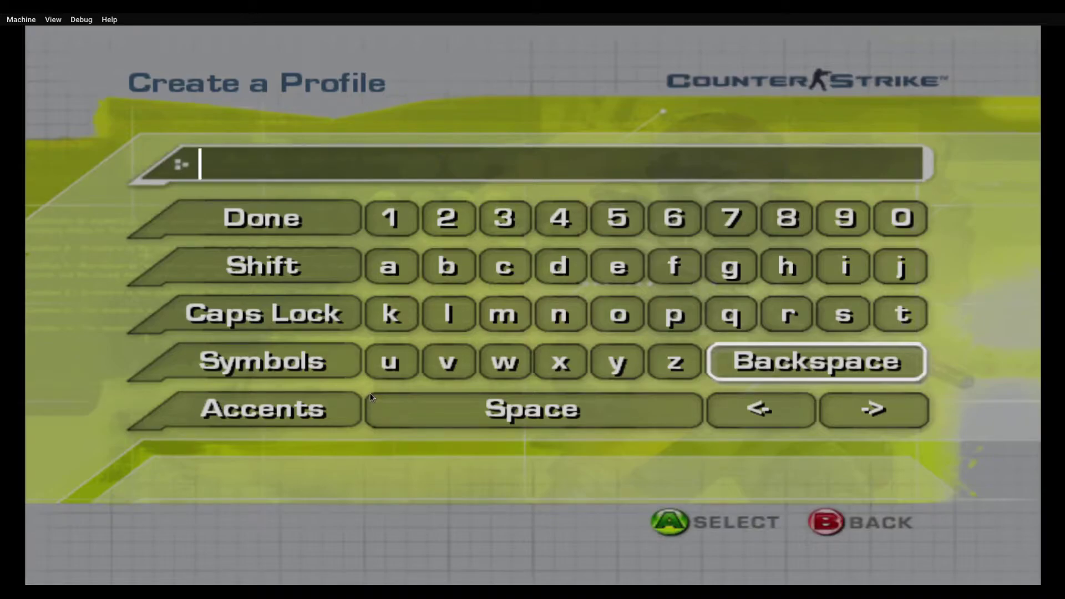
Step: Enter the first letters of the player's gamertag, correcting one mistyped letter
{"action": "key", "text": "Up"}
{"action": "key", "text": "Right"}
{"action": "key", "text": "Right"}
{"action": "key", "text": "a"}
{"action": "key", "text": "Left"}
{"action": "key", "text": "Left"}
{"action": "key", "text": "Left"}
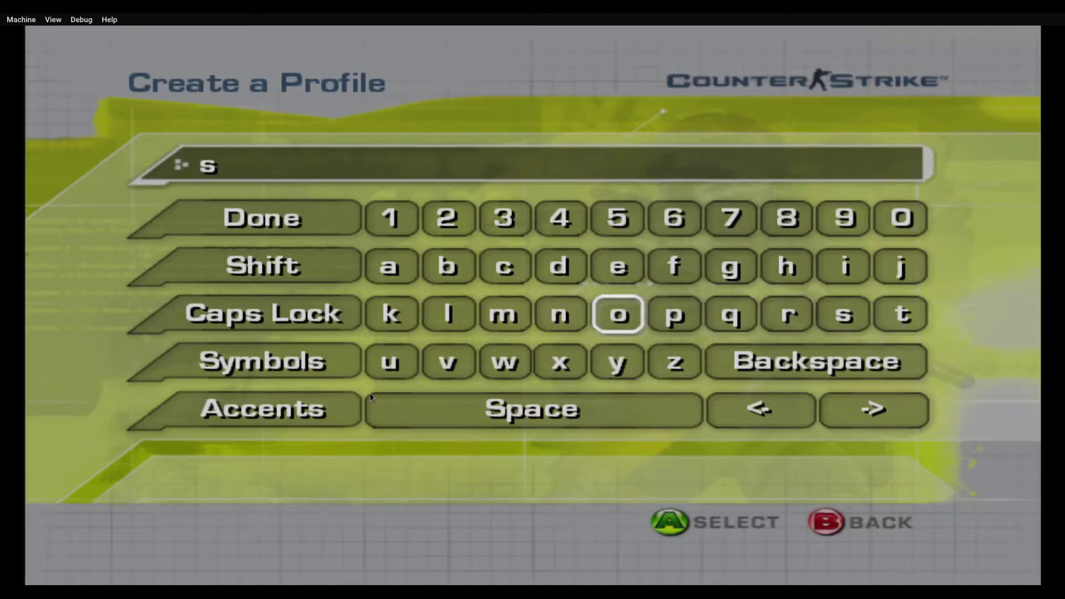
{"action": "key", "text": "a"}
{"action": "key", "text": "Up"}
{"action": "key", "text": "Down"}
{"action": "key", "text": "Down"}
{"action": "key", "text": "Down"}
{"action": "key", "text": "Left"}
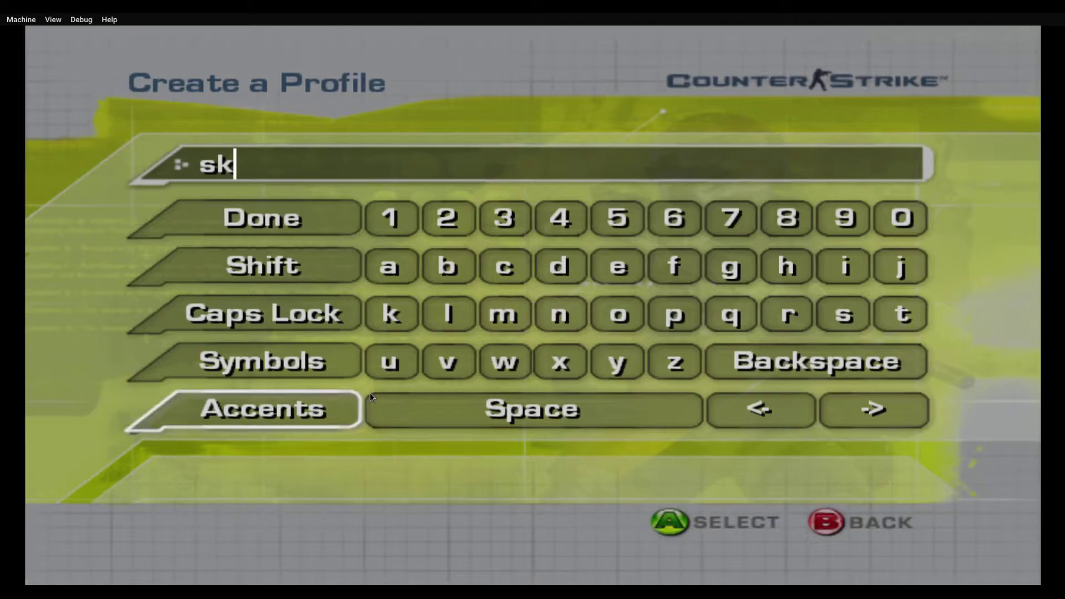
{"action": "key", "text": "Up"}
{"action": "key", "text": "Left"}
{"action": "key", "text": "a"}
{"action": "key", "text": "Left"}
{"action": "key", "text": "Left"}
{"action": "key", "text": "Left"}
{"action": "key", "text": "Left"}
{"action": "key", "text": "Left"}
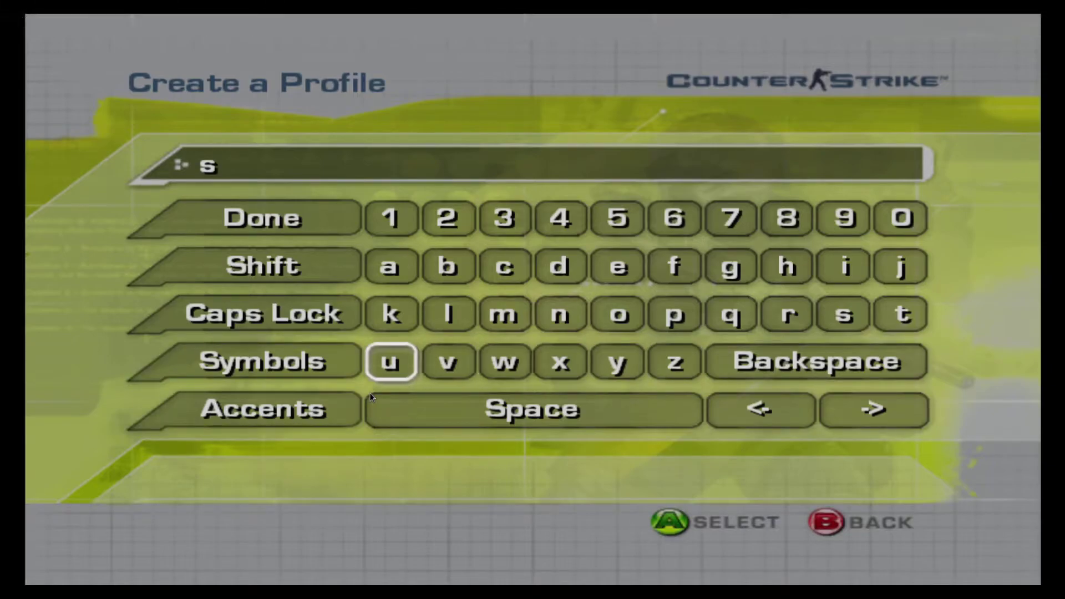
{"action": "key", "text": "Up"}
{"action": "key", "text": "Left"}
{"action": "key", "text": "Right"}
{"action": "key", "text": "Up"}
{"action": "key", "text": "a"}
{"action": "key", "text": "Down"}
{"action": "key", "text": "Right"}
{"action": "key", "text": "Right"}
{"action": "key", "text": "a"}
{"action": "key", "text": "Right"}
{"action": "key", "text": "Right"}
{"action": "key", "text": "Right"}
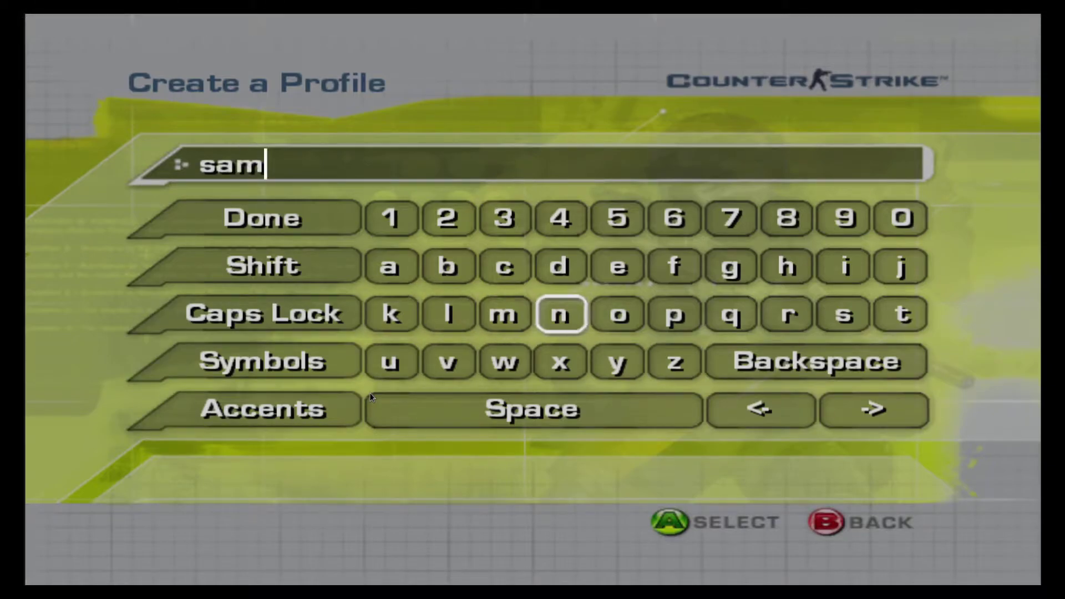
{"action": "key", "text": "Up"}
{"action": "key", "text": "a"}
Step: Enter the remaining letters of the gamertag and move to finish the name
{"action": "key", "text": "Left"}
{"action": "key", "text": "Left"}
{"action": "key", "text": "Left"}
{"action": "key", "text": "Left"}
{"action": "key", "text": "Left"}
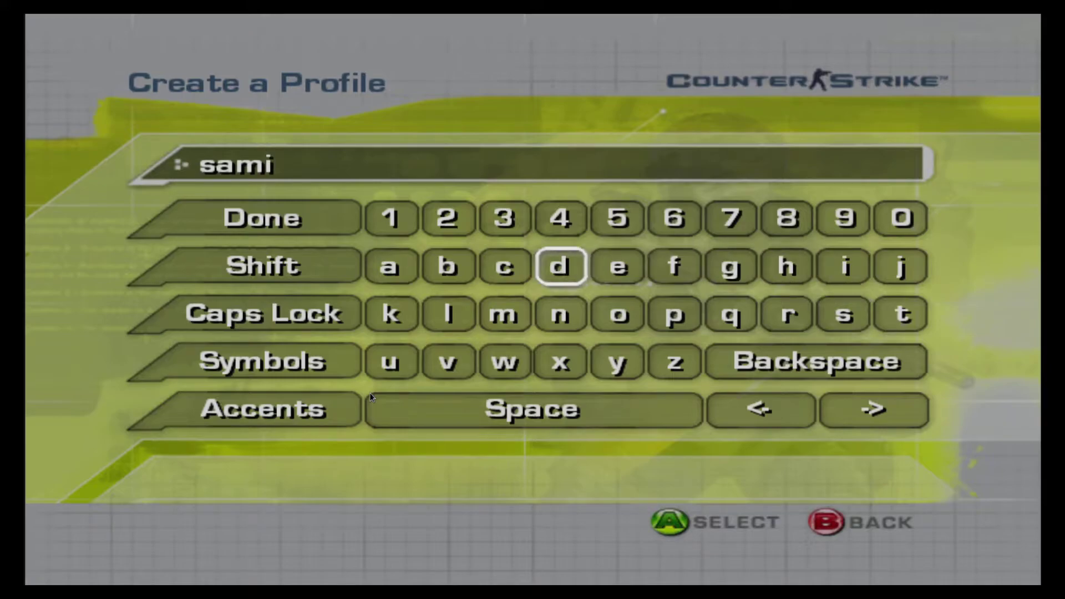
{"action": "key", "text": "Left"}
{"action": "key", "text": "a"}
{"action": "key", "text": "Down"}
{"action": "key", "text": "Right"}
{"action": "key", "text": "Right"}
{"action": "key", "text": "Right"}
{"action": "key", "text": "a"}
{"action": "key", "text": "Left"}
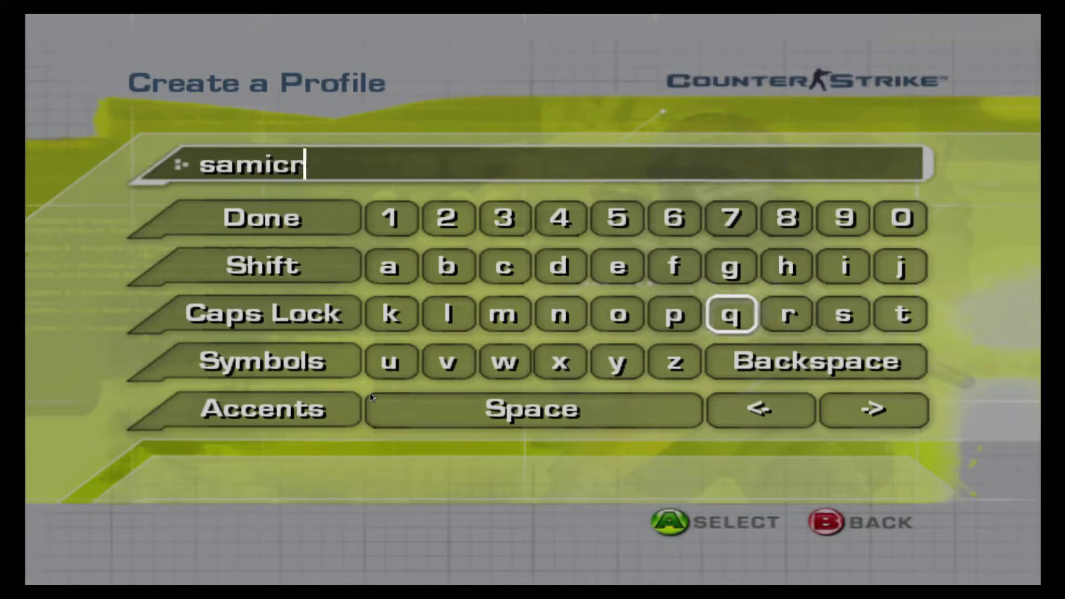
{"action": "key", "text": "Left"}
{"action": "key", "text": "Left"}
{"action": "key", "text": "Left"}
{"action": "key", "text": "Left"}
{"action": "key", "text": "Left"}
{"action": "key", "text": "Down"}
{"action": "key", "text": "a"}
{"action": "key", "text": "Up"}
{"action": "key", "text": "Left"}
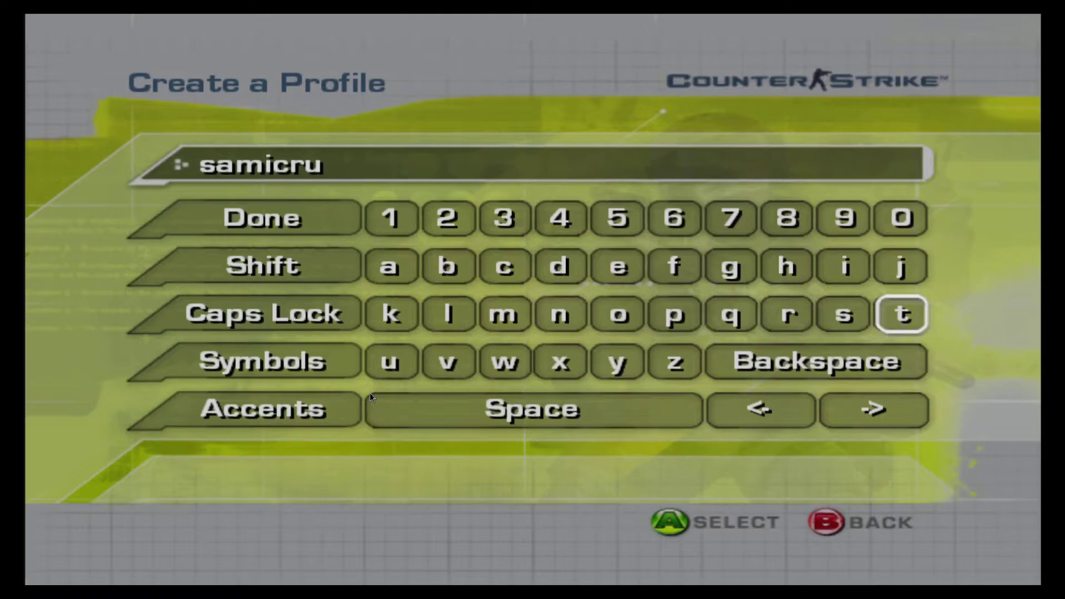
{"action": "key", "text": "Left"}
{"action": "key", "text": "a"}
{"action": "key", "text": "Left"}
{"action": "key", "text": "Right"}
{"action": "key", "text": "Right"}
{"action": "key", "text": "Right"}
{"action": "key", "text": "Right"}
{"action": "key", "text": "Up"}
{"action": "key", "text": "Left"}
{"action": "key", "text": "a"}
{"action": "key", "text": "Right"}
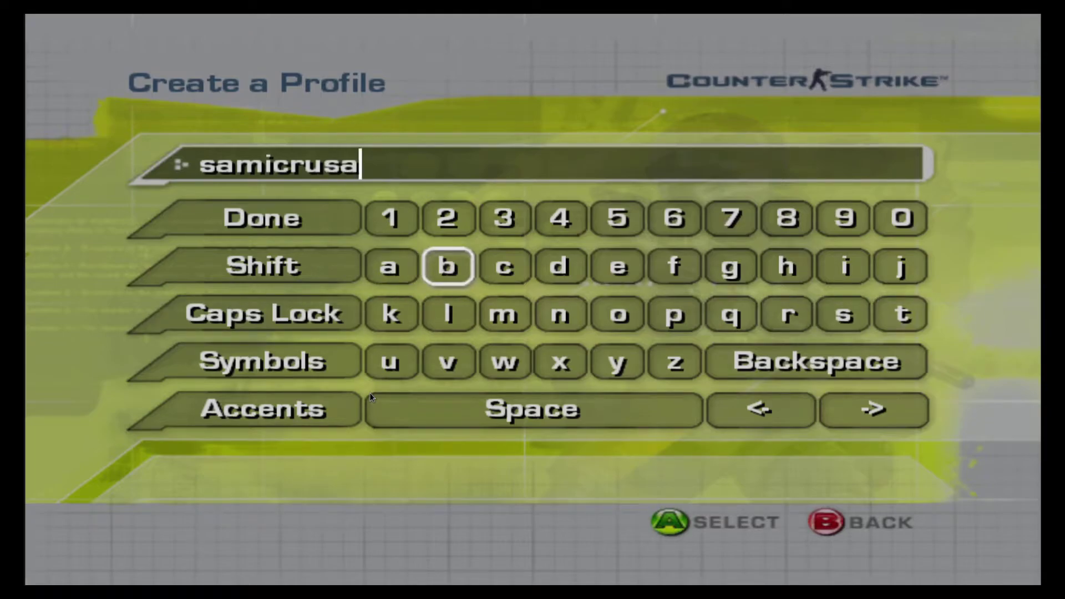
{"action": "key", "text": "Right"}
{"action": "key", "text": "Right"}
{"action": "key", "text": "a"}
{"action": "key", "text": "Right"}
{"action": "key", "text": "a"}
{"action": "key", "text": "Right"}
{"action": "key", "text": "Down"}
{"action": "key", "text": "Right"}
{"action": "key", "text": "Right"}
{"action": "key", "text": "a"}
{"action": "key", "text": "Down"}
{"action": "key", "text": "Left"}
{"action": "key", "text": "Left"}
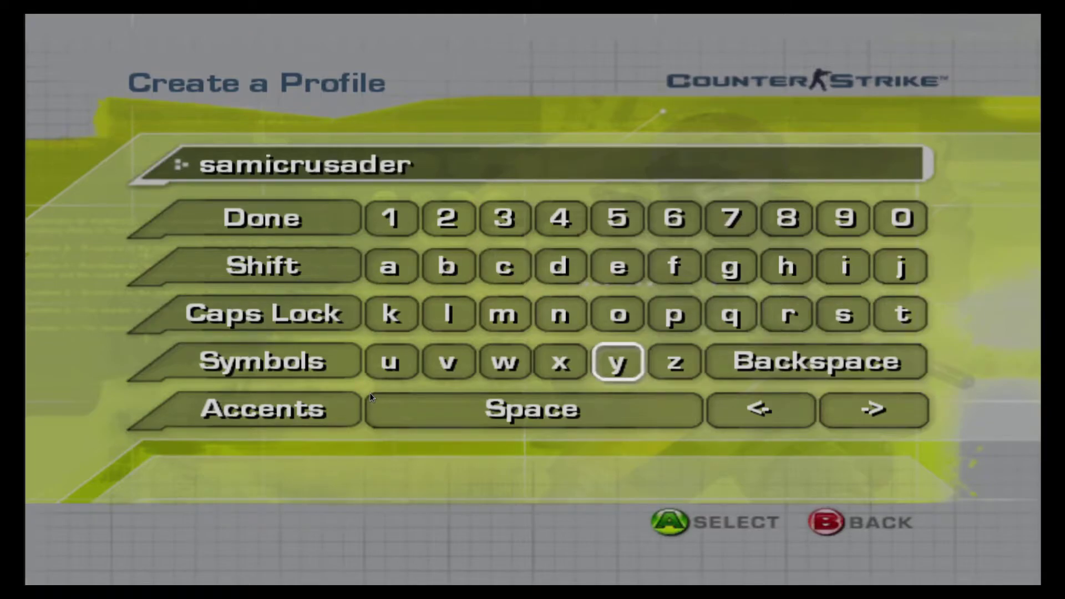
{"action": "key", "text": "Left"}
{"action": "key", "text": "Left"}
{"action": "key", "text": "Left"}
{"action": "key", "text": "Left"}
{"action": "key", "text": "Up"}
{"action": "key", "text": "Left"}
{"action": "key", "text": "Up"}
{"action": "key", "text": "Up"}
Step: Confirm the profile, enter the Xbox Live section, then reset the emulated machine
{"action": "key", "text": "a"}
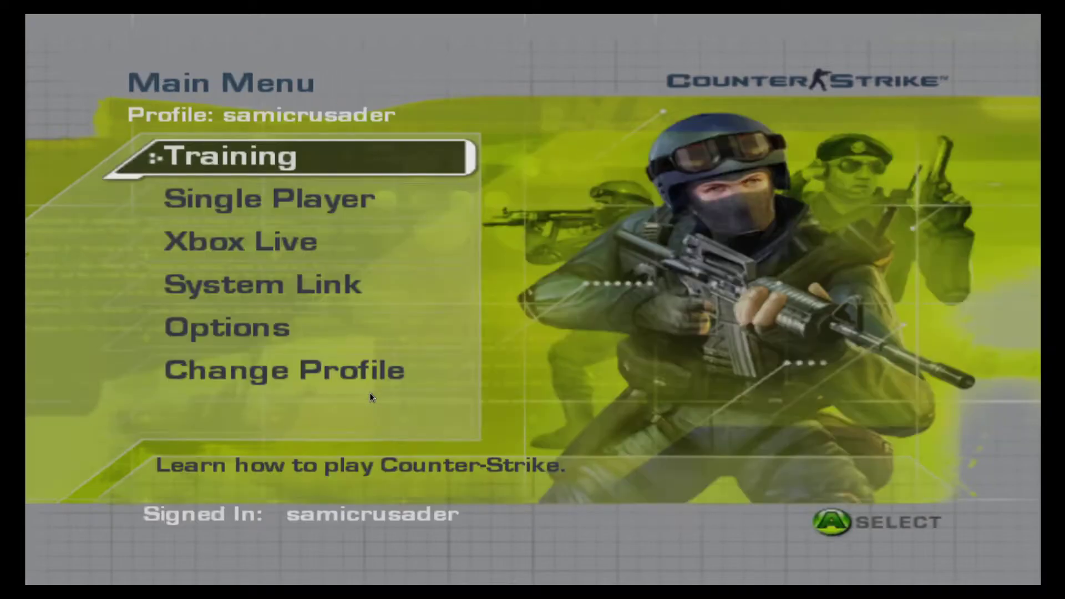
{"action": "key", "text": "Down"}
{"action": "key", "text": "Down"}
{"action": "key", "text": "a"}
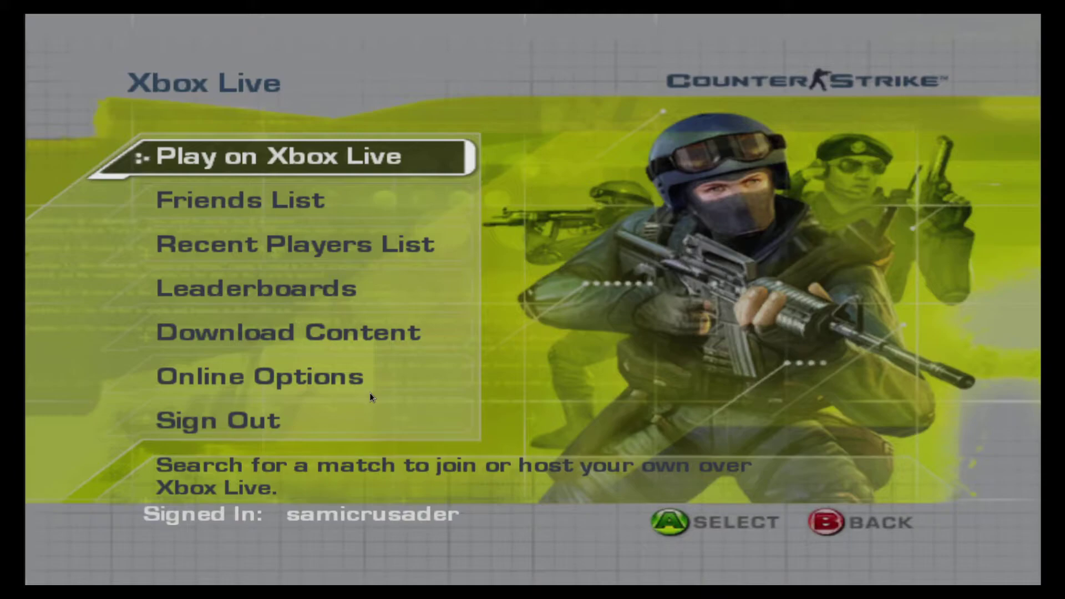
{"action": "left_click", "coordinate": [20, 19]}
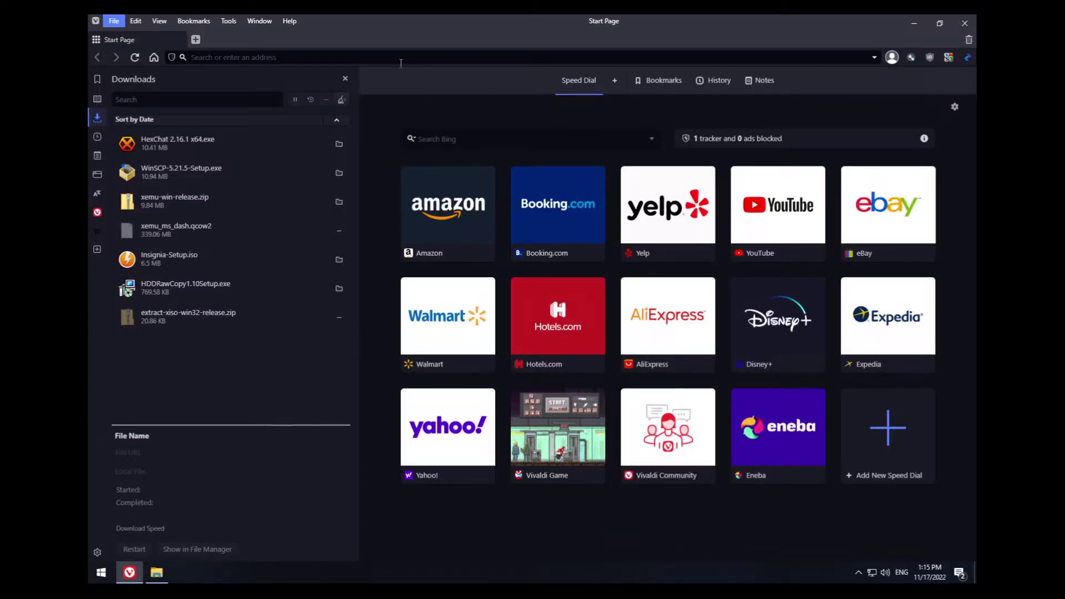
Step: Load the Digiex thread of offline Xbox Live DLC installers from the address bar
{"action": "left_click", "coordinate": [400, 57]}
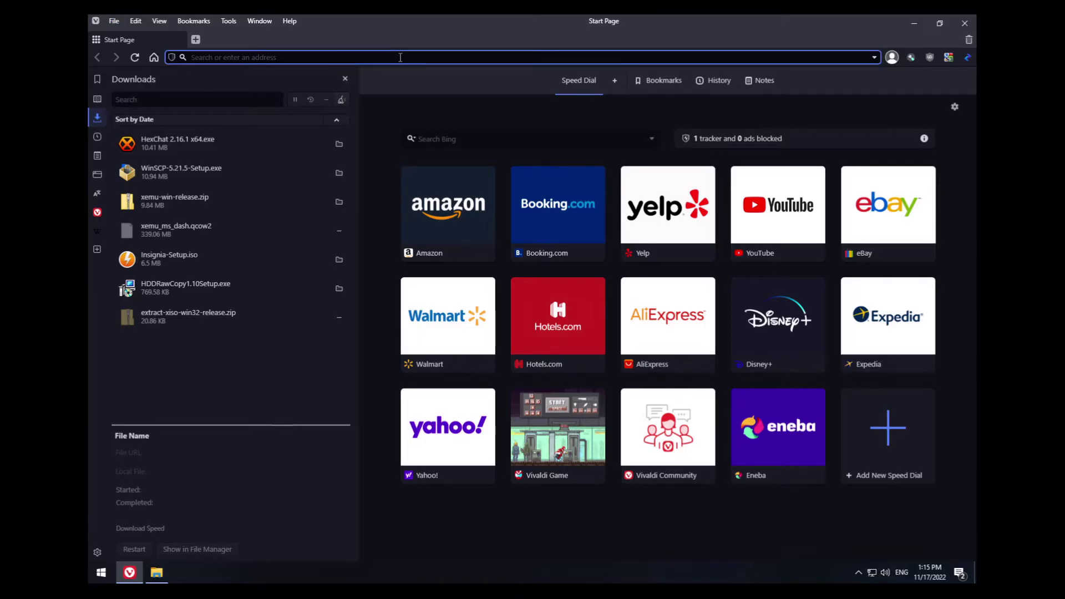
{"action": "type", "text": "digitex"}
{"action": "key", "text": "BackSpace"}
{"action": "type", "text": "e"}
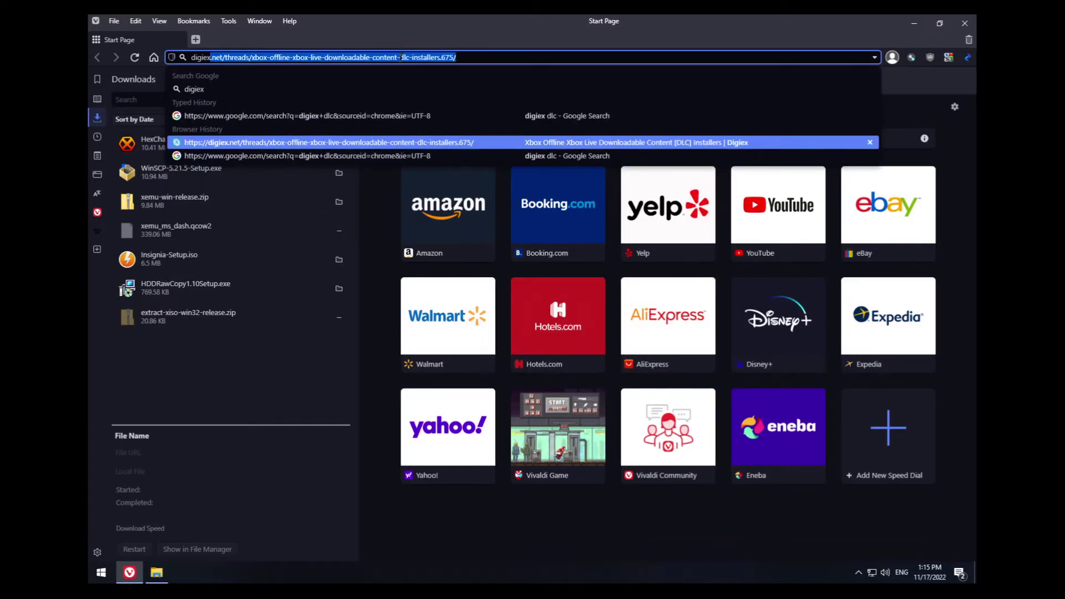
{"action": "key", "text": "Return"}
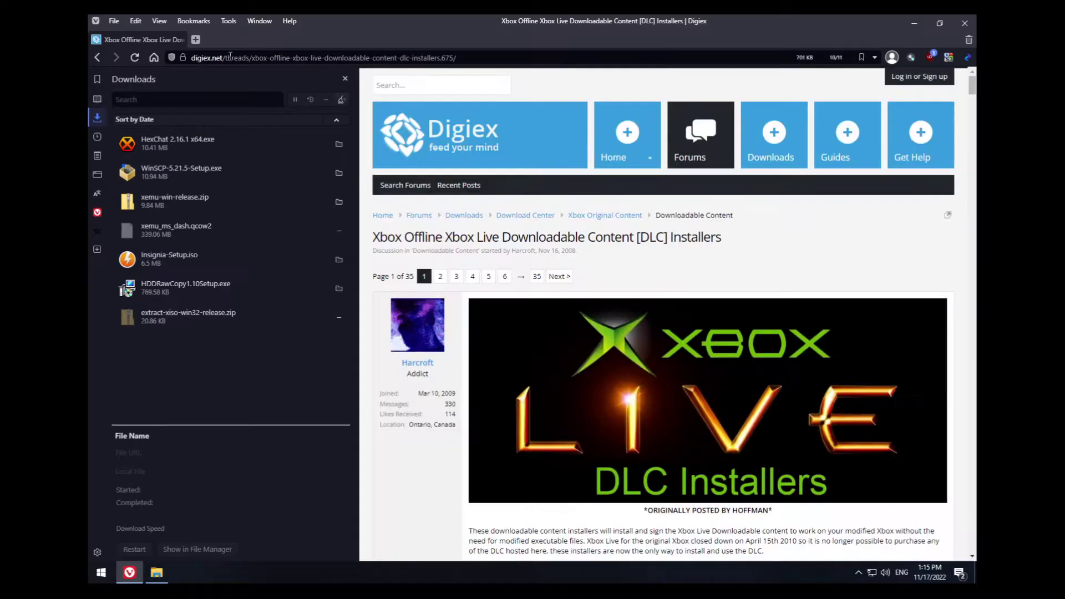
Step: Bring the Downloadable Content list with the Counter-Strike DLC entry into view
{"action": "scroll", "coordinate": [616, 288], "scroll_direction": "down", "scroll_amount": 10}
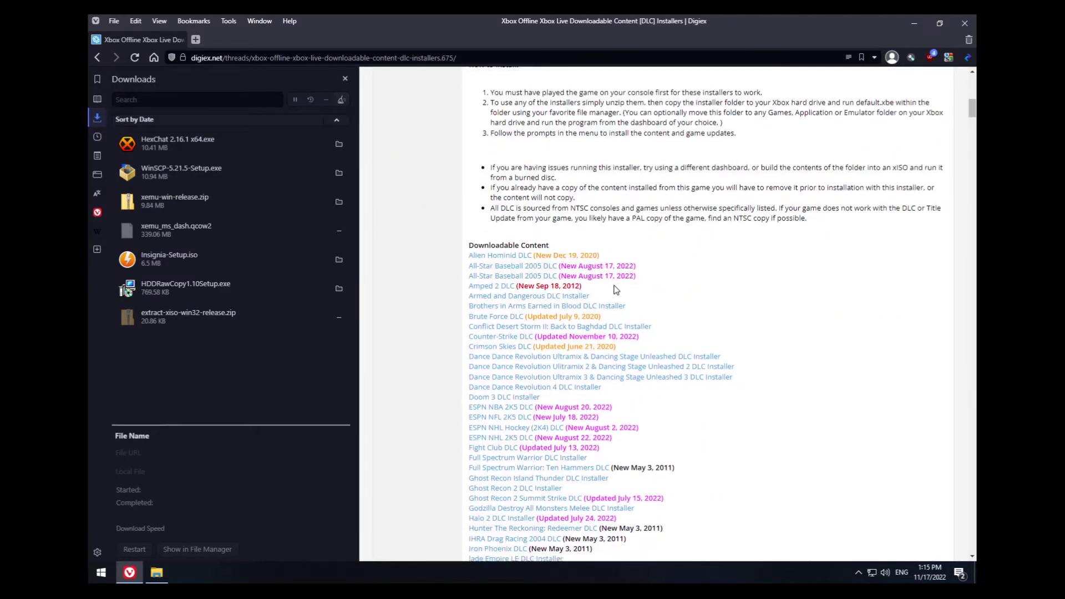
{"action": "scroll", "coordinate": [589, 288], "scroll_direction": "down", "scroll_amount": 2}
{"action": "scroll", "coordinate": [517, 187], "scroll_direction": "down", "scroll_amount": 1}
{"action": "scroll", "coordinate": [555, 220], "scroll_direction": "up", "scroll_amount": 1}
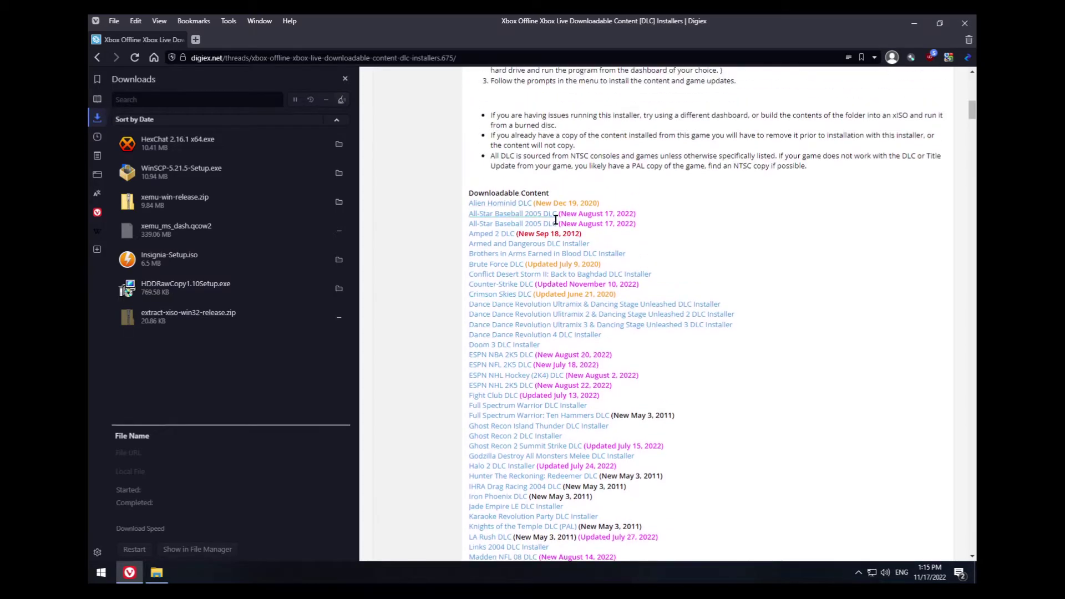
{"action": "scroll", "coordinate": [515, 296], "scroll_direction": "down", "scroll_amount": 15}
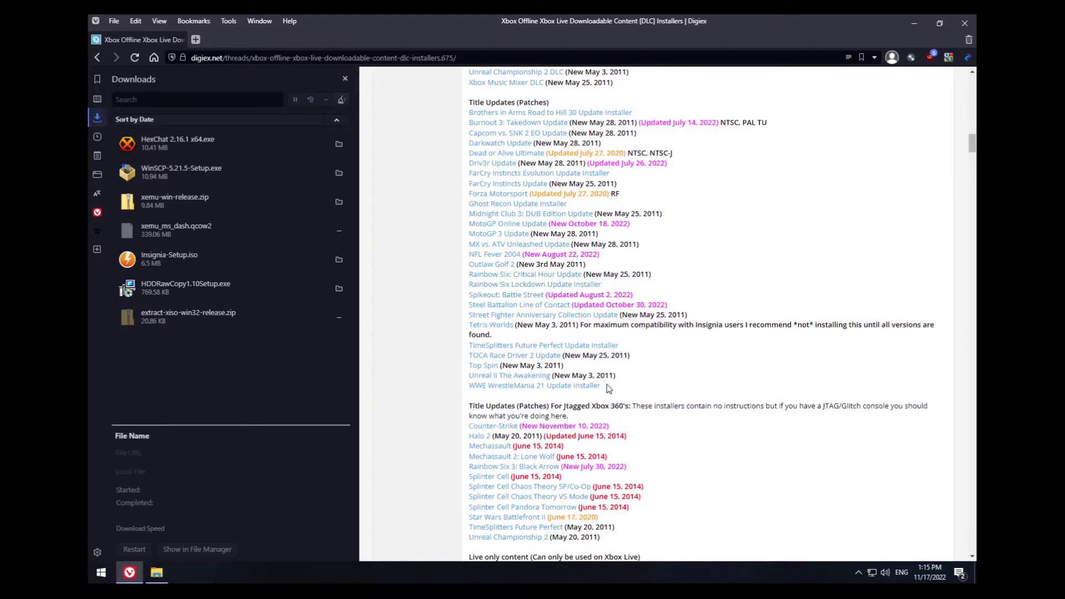
{"action": "left_click", "coordinate": [468, 106]}
{"action": "scroll", "coordinate": [497, 166], "scroll_direction": "up", "scroll_amount": 15}
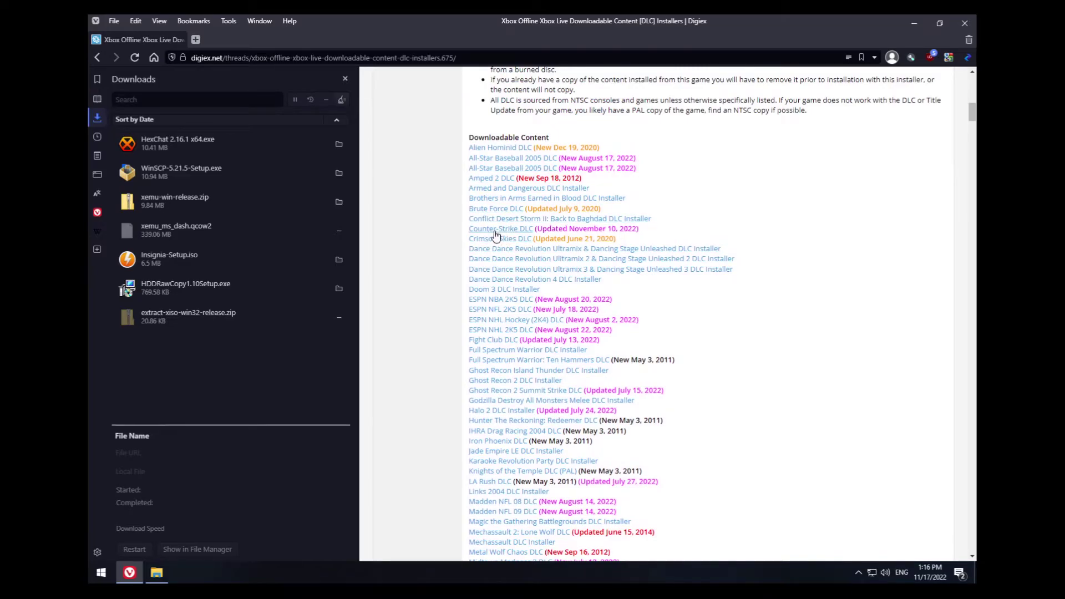
Step: Download Counter-Strike DLC.rar and close the Qwix101 Explorer window
{"action": "left_click", "coordinate": [496, 233]}
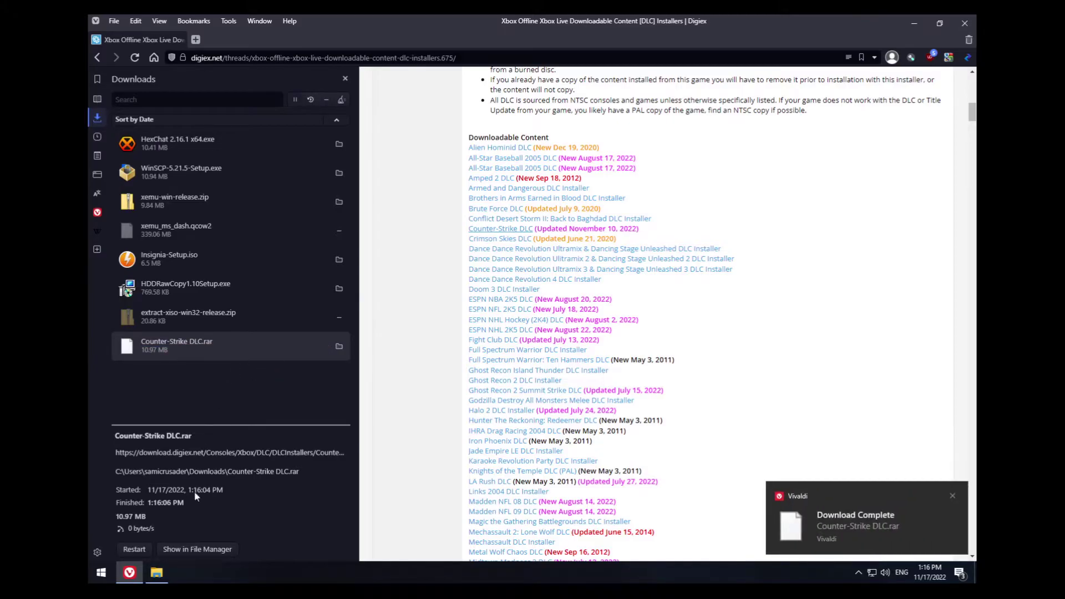
{"action": "left_click", "coordinate": [166, 565]}
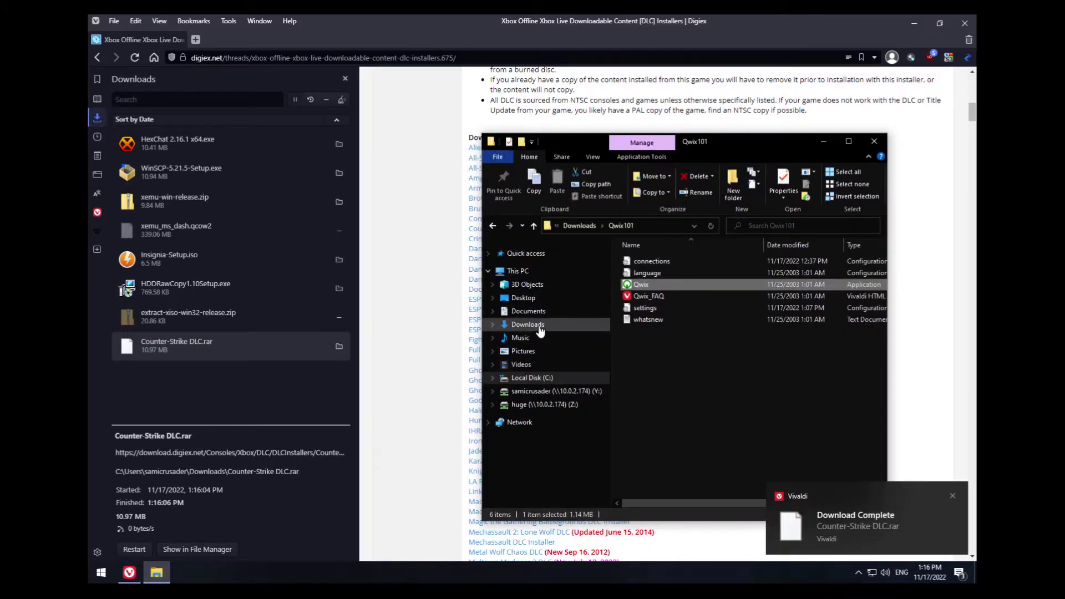
{"action": "left_click", "coordinate": [493, 142]}
{"action": "left_click", "coordinate": [492, 143]}
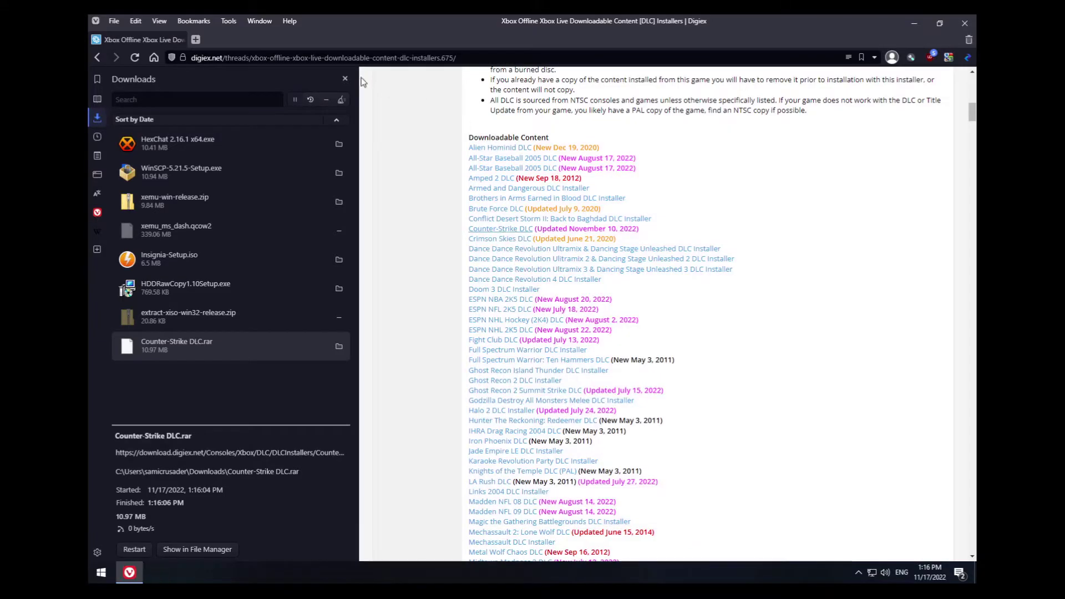
Step: Load teamavalaunch.com/qwix/ in a new tab and open File Explorer
{"action": "left_click", "coordinate": [197, 41]}
{"action": "type", "text": "team"}
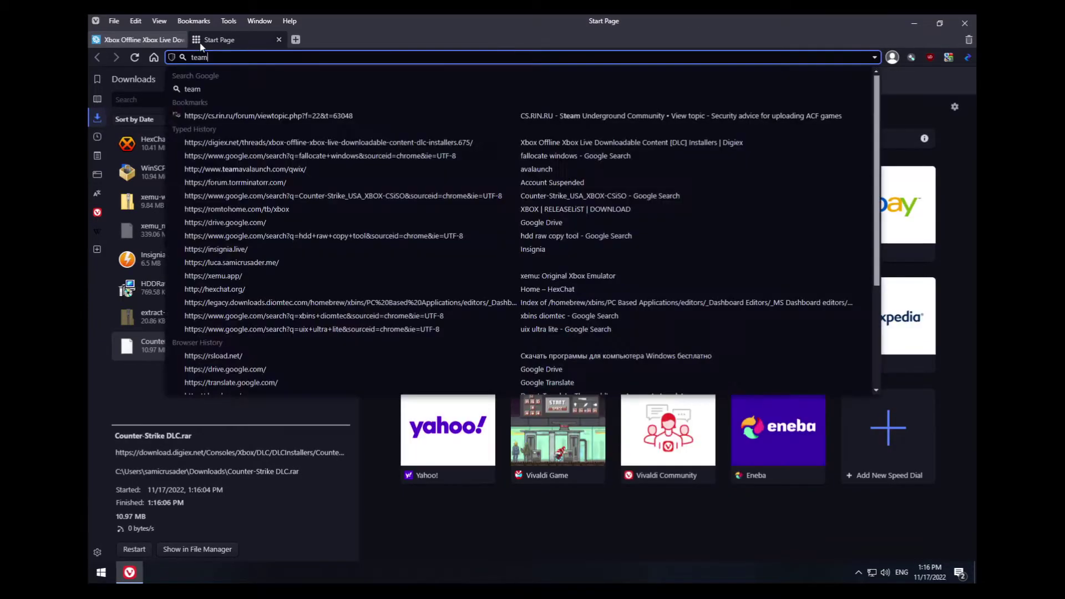
{"action": "type", "text": "avalaunch.com/qwix/"}
{"action": "key", "text": "Return"}
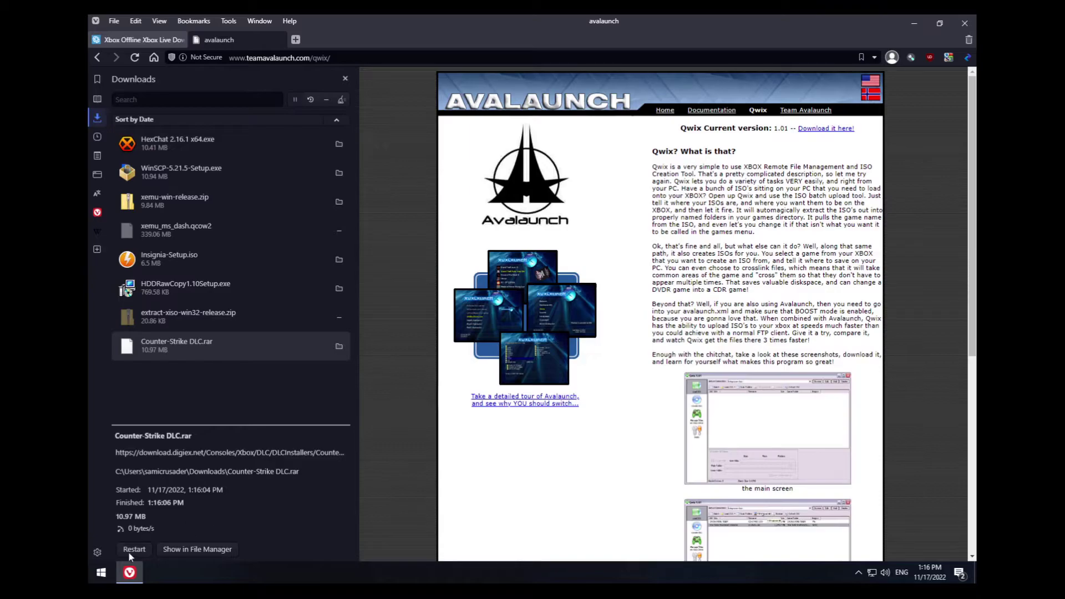
{"action": "left_click", "coordinate": [101, 573]}
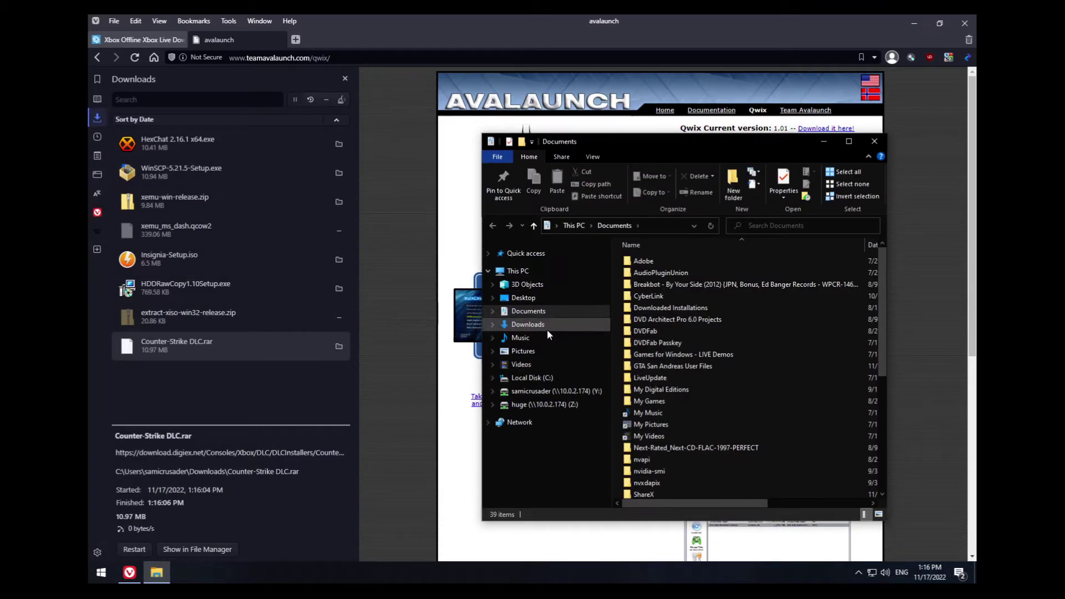
Step: Extract Counter-Strike DLC.rar in Downloads with 7-Zip (Yes to All), then run Qwix.exe from Qwix101
{"action": "left_click", "coordinate": [547, 330]}
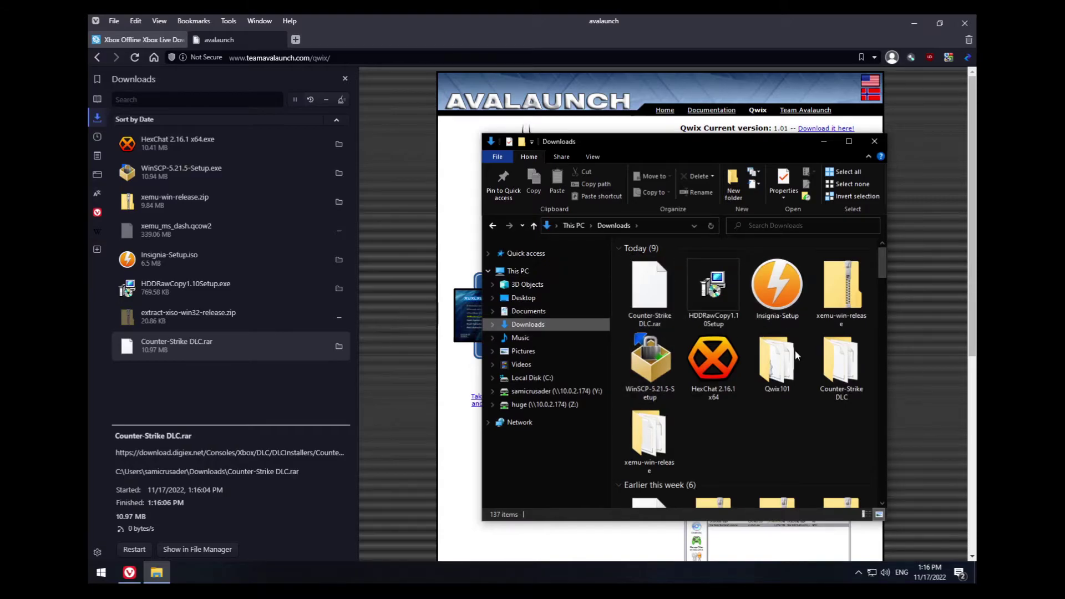
{"action": "left_click", "coordinate": [776, 388]}
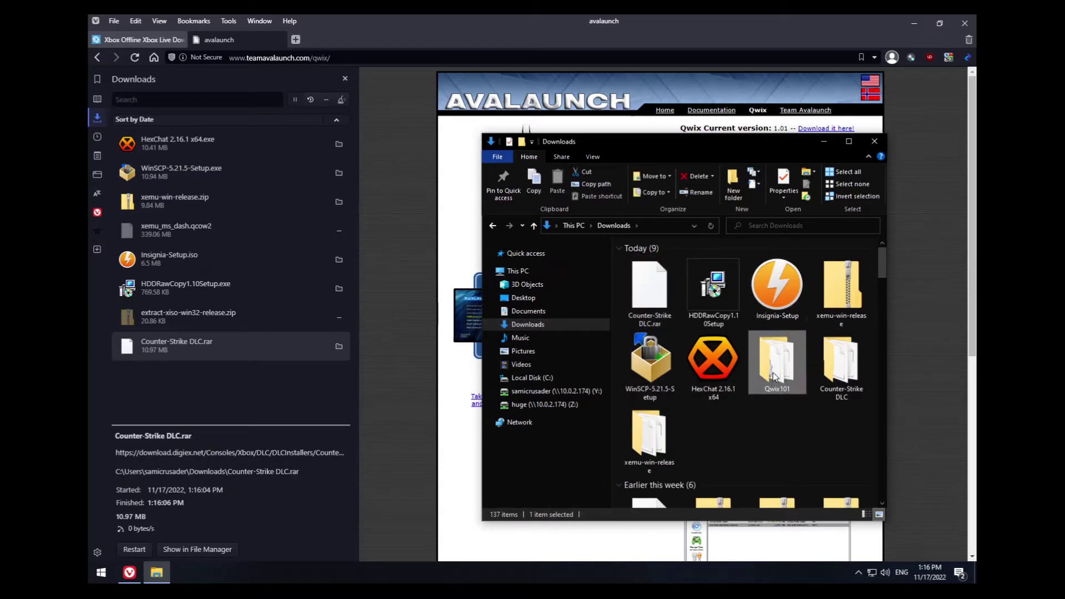
{"action": "double_click", "coordinate": [774, 375]}
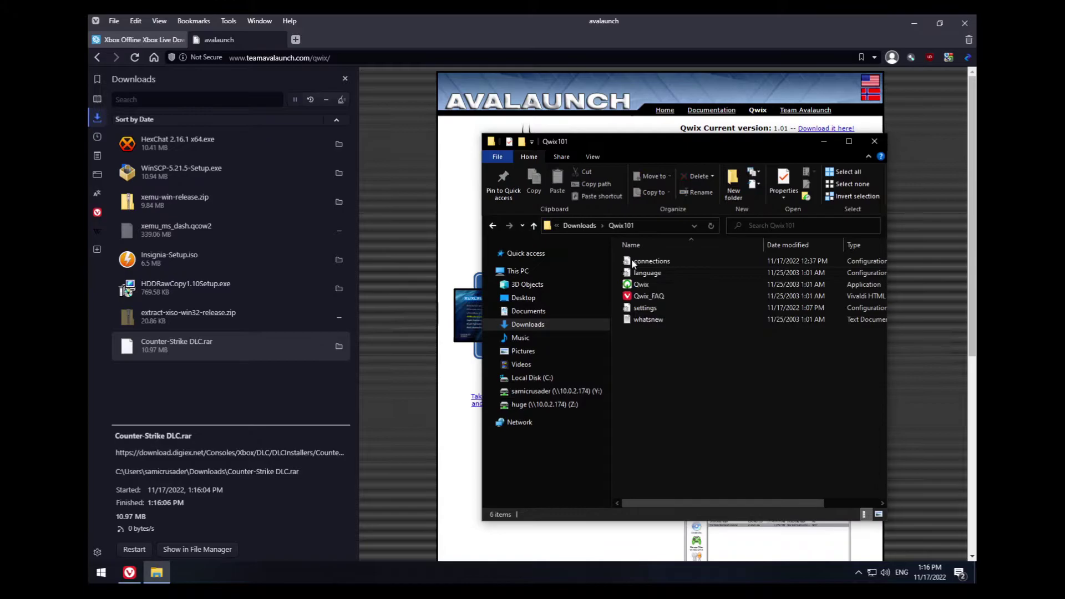
{"action": "left_click", "coordinate": [580, 226]}
{"action": "right_click", "coordinate": [664, 294]}
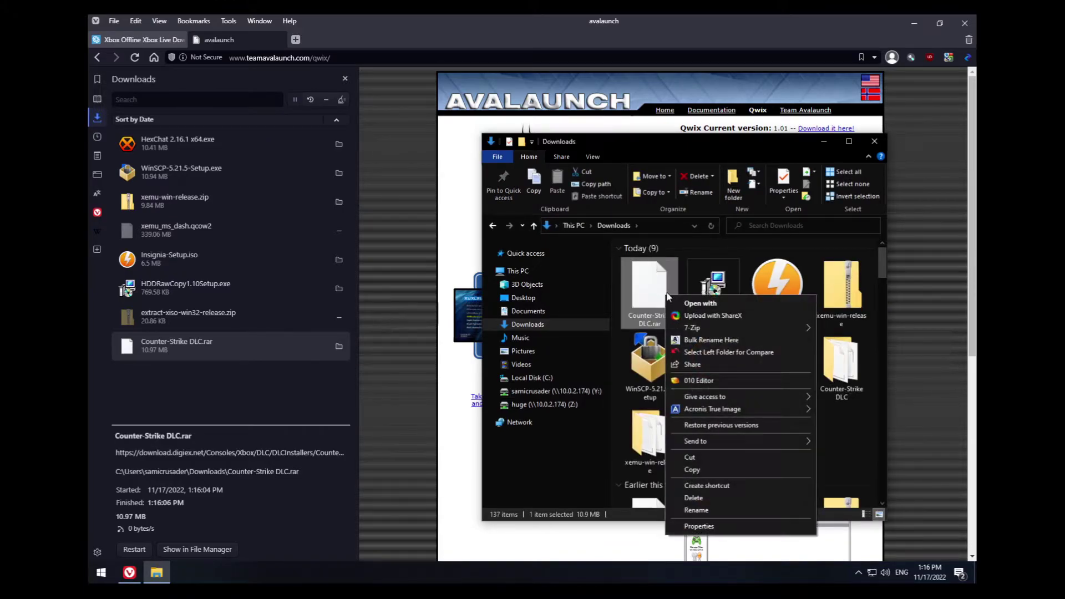
{"action": "mouse_move", "coordinate": [738, 328]}
{"action": "left_click", "coordinate": [582, 368]}
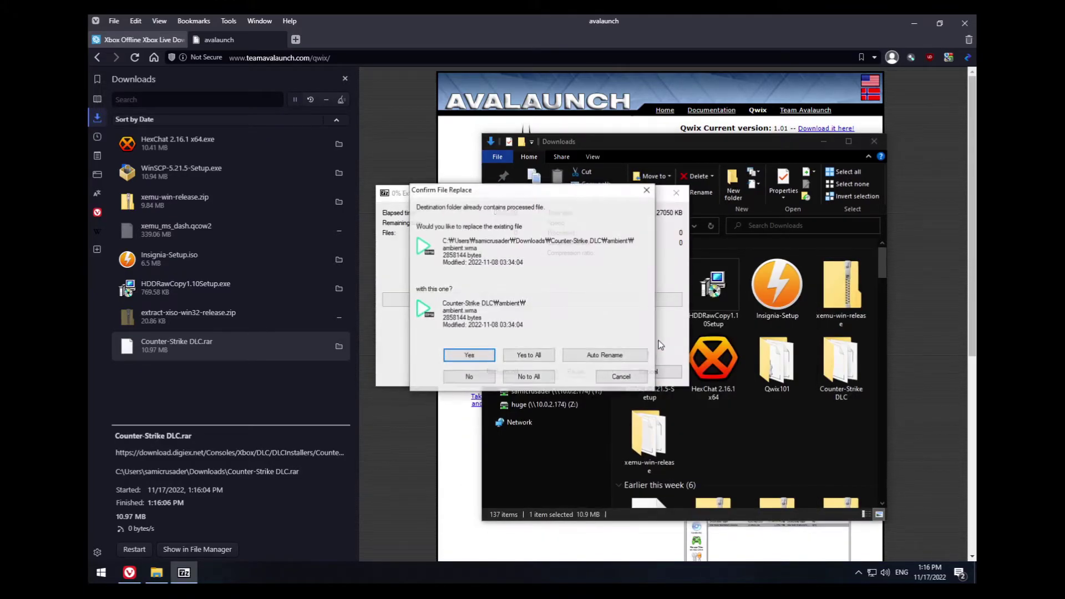
{"action": "left_click", "coordinate": [526, 355]}
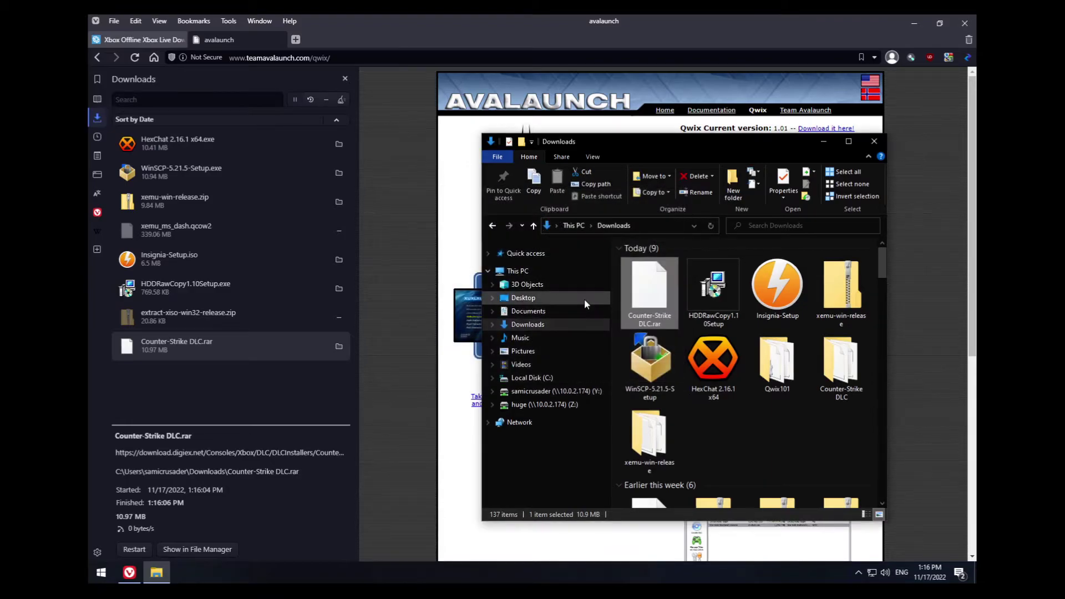
{"action": "double_click", "coordinate": [758, 358]}
{"action": "double_click", "coordinate": [645, 285]}
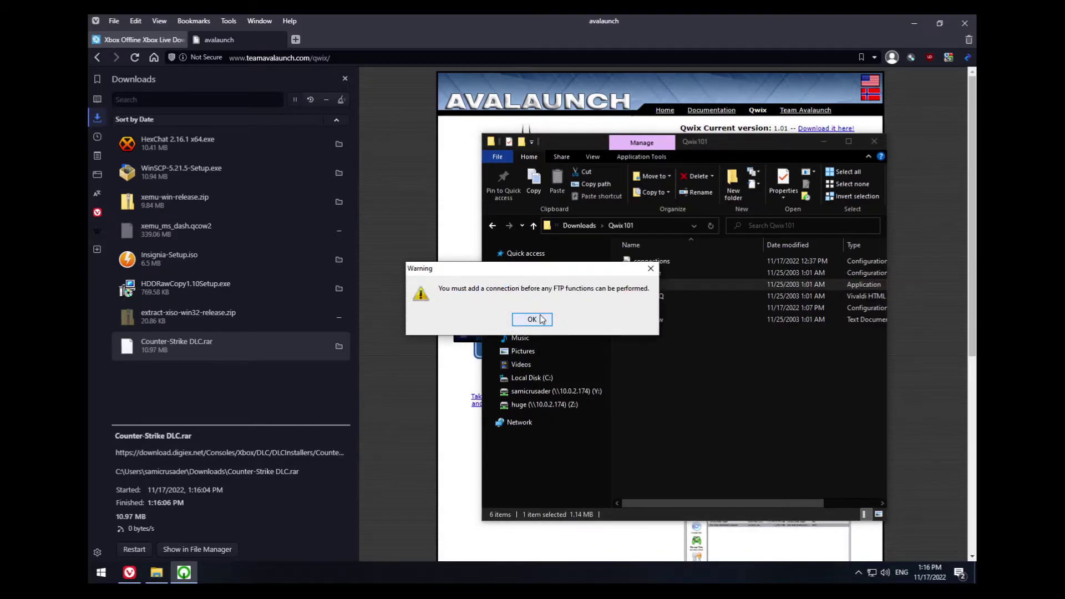
Step: In Qwix's Create ISO, set the source to the Downloads\Counter-Strike DLC folder
{"action": "left_click", "coordinate": [536, 321]}
{"action": "left_click", "coordinate": [342, 232]}
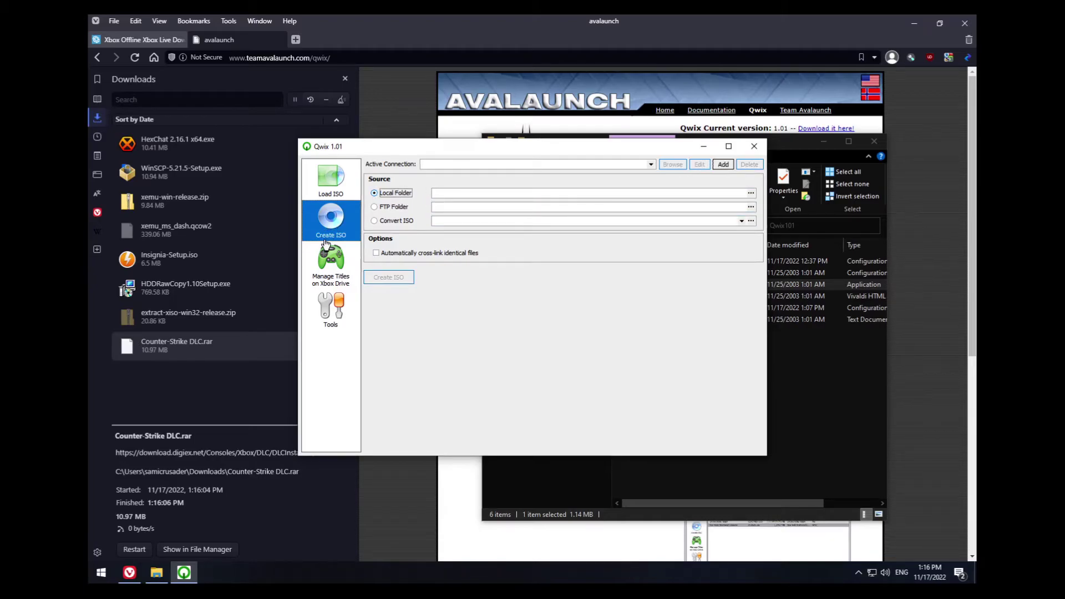
{"action": "left_click", "coordinate": [751, 193]}
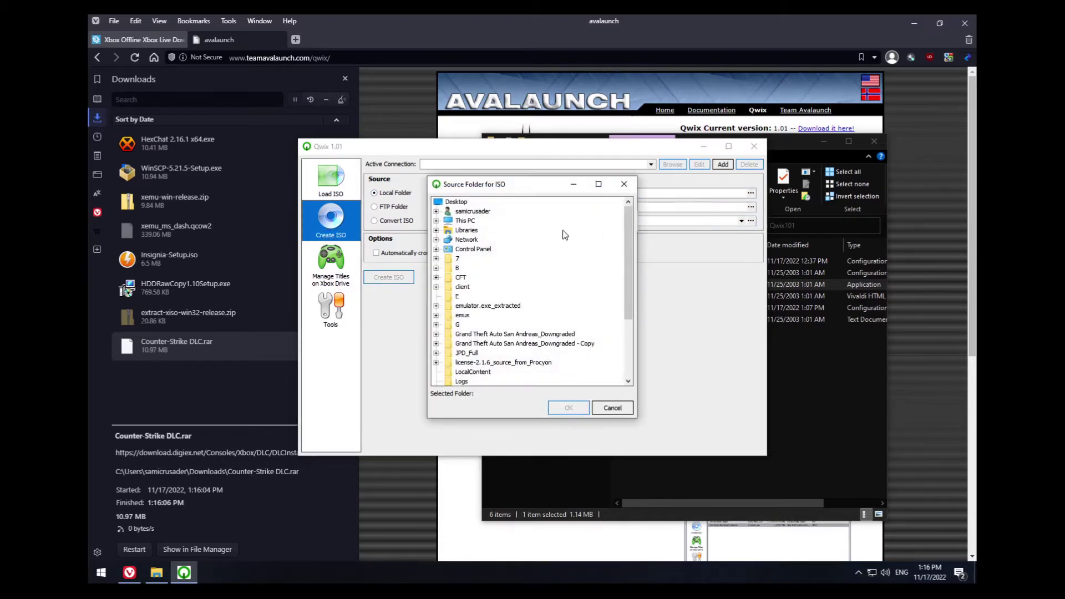
{"action": "left_click", "coordinate": [436, 212]}
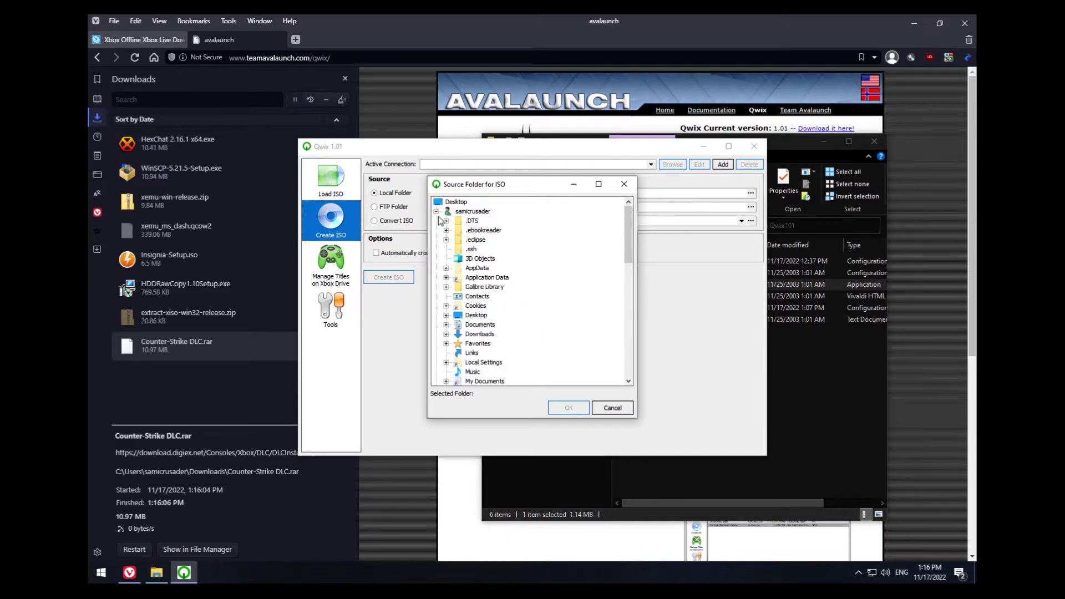
{"action": "left_click", "coordinate": [447, 335]}
{"action": "scroll", "coordinate": [492, 366], "scroll_direction": "down", "scroll_amount": 1}
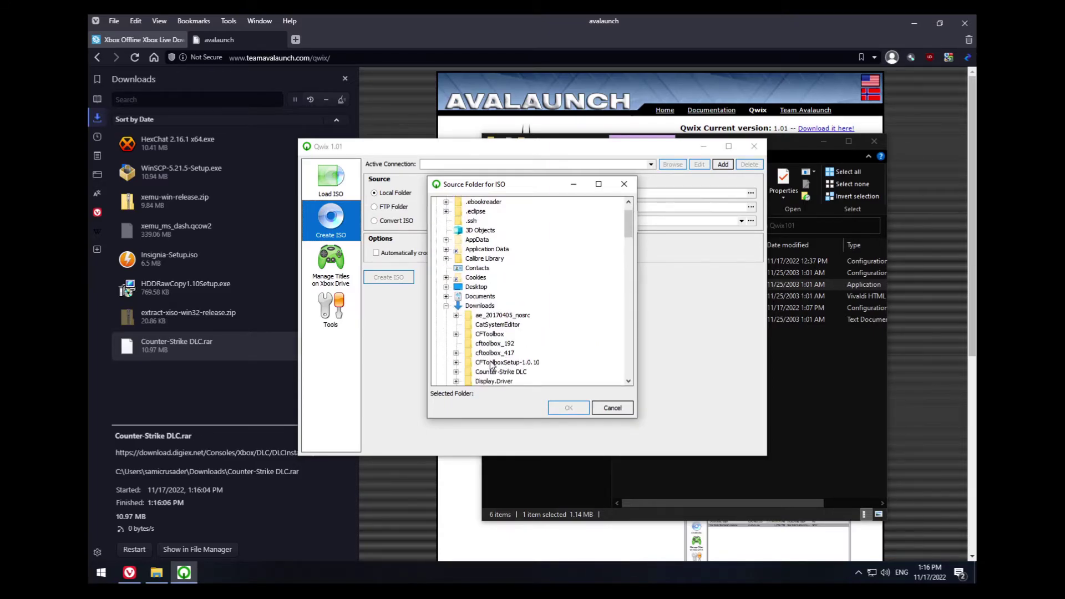
{"action": "left_click", "coordinate": [501, 371]}
{"action": "left_click", "coordinate": [570, 408]}
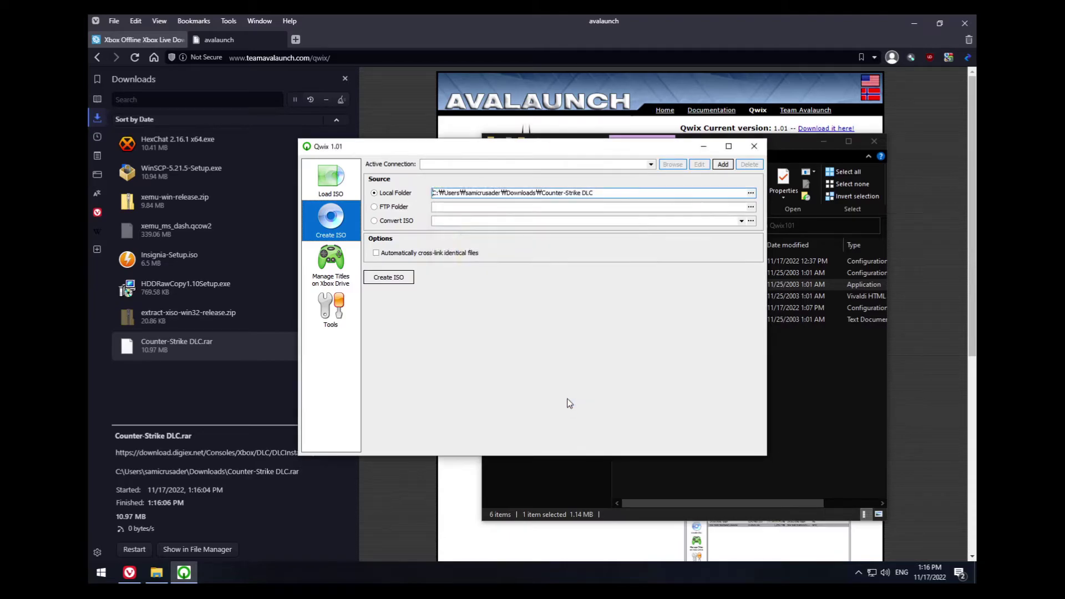
Step: Create the ISO and save it as Counter-Strike DLC
{"action": "left_click", "coordinate": [403, 279]}
{"action": "left_click", "coordinate": [400, 279]}
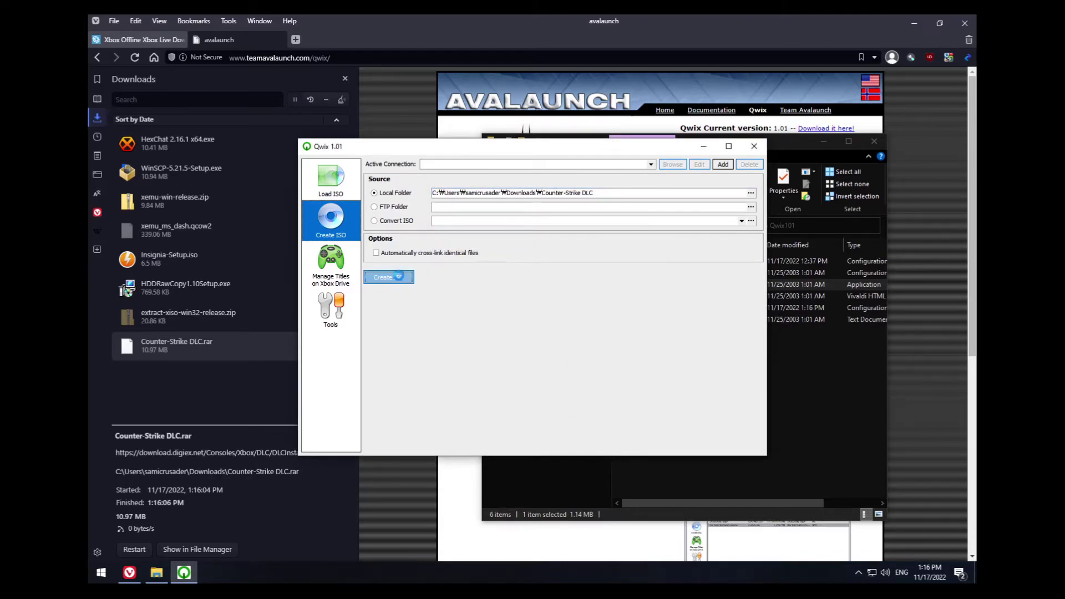
{"action": "left_click", "coordinate": [661, 331]}
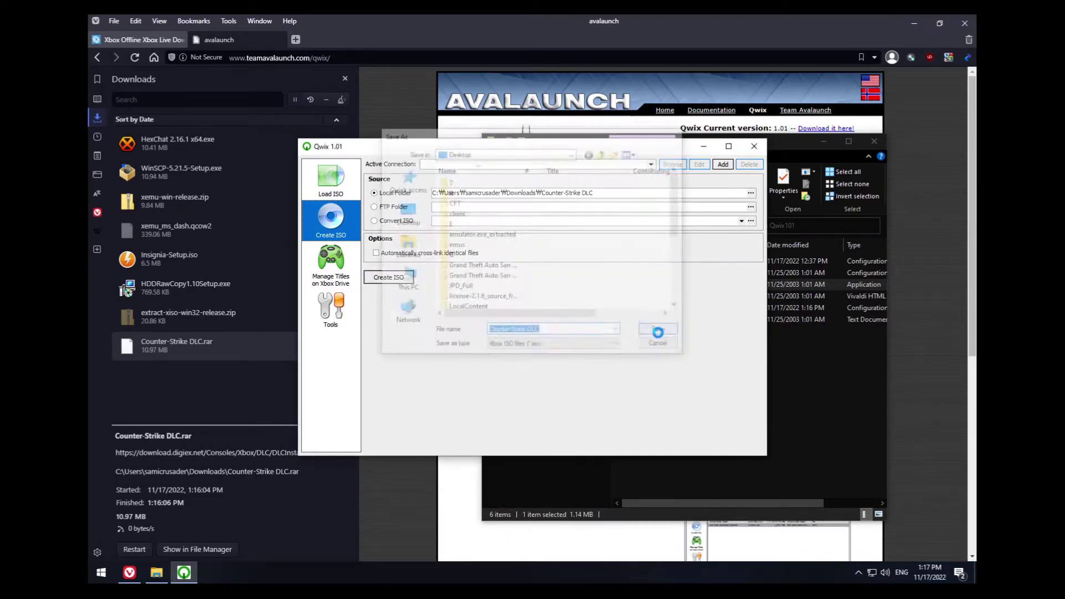
{"action": "left_click", "coordinate": [532, 321]}
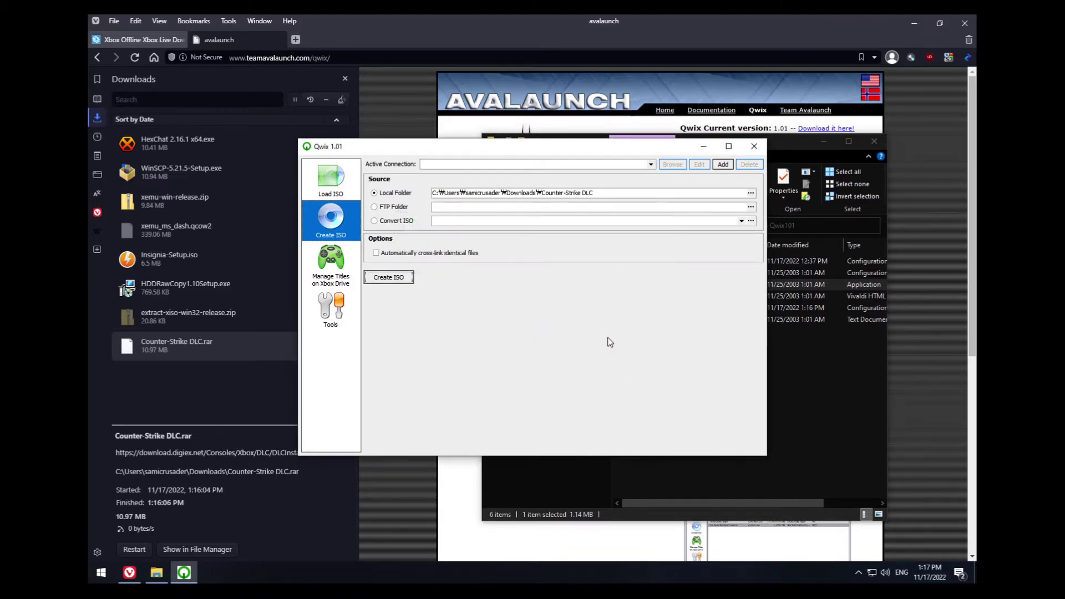
Step: Open the Desktop in File Explorer and select the Counter-Strike DLC folder
{"action": "left_click", "coordinate": [783, 391]}
{"action": "left_click", "coordinate": [523, 298]}
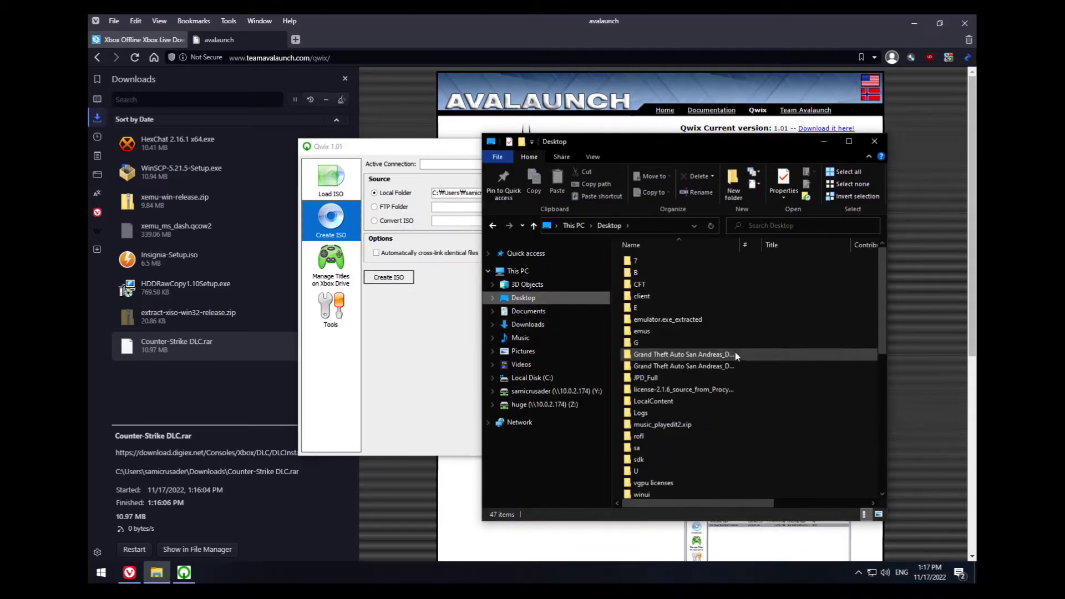
{"action": "scroll", "coordinate": [730, 357], "scroll_direction": "down", "scroll_amount": 3}
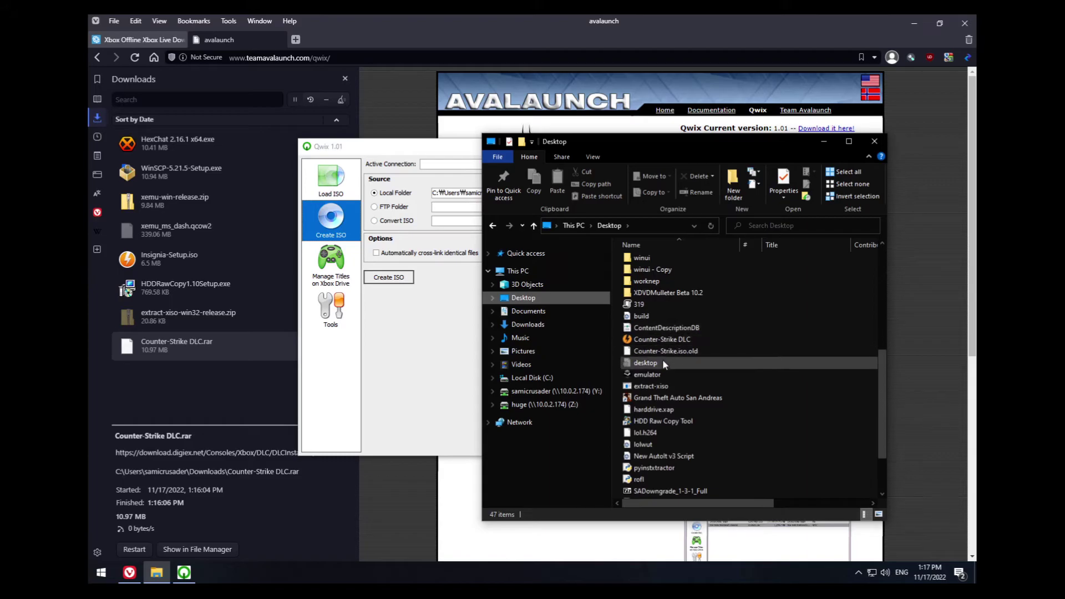
{"action": "left_click", "coordinate": [664, 341]}
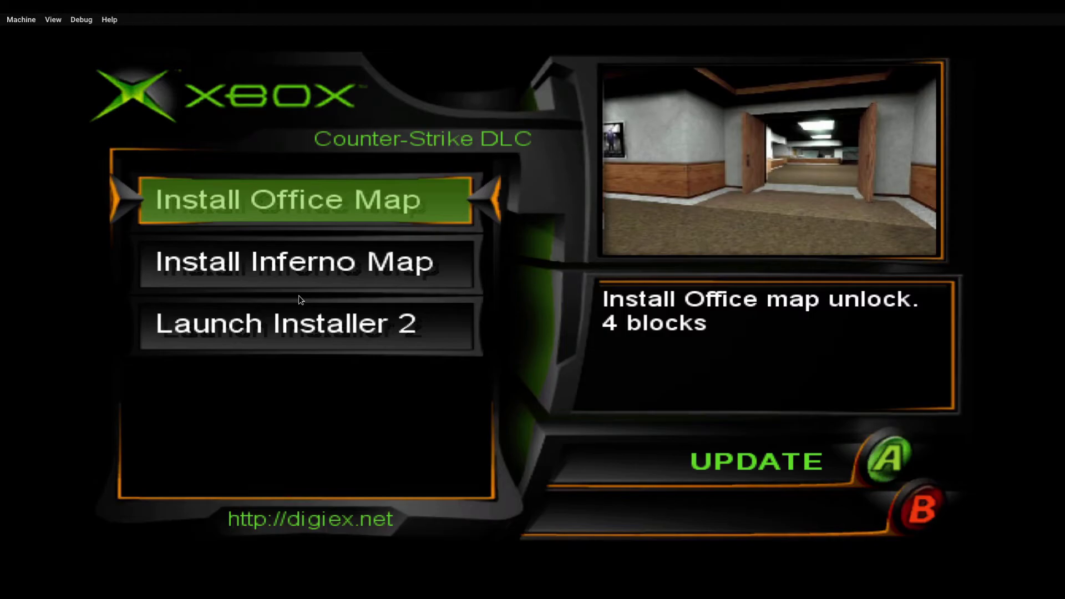
Step: Run Launch Installer 2, install the 461-block NTSC update, then highlight Restart Xbox
{"action": "key", "text": "Down"}
{"action": "key", "text": "Up"}
{"action": "key", "text": "Down"}
{"action": "key", "text": "Down"}
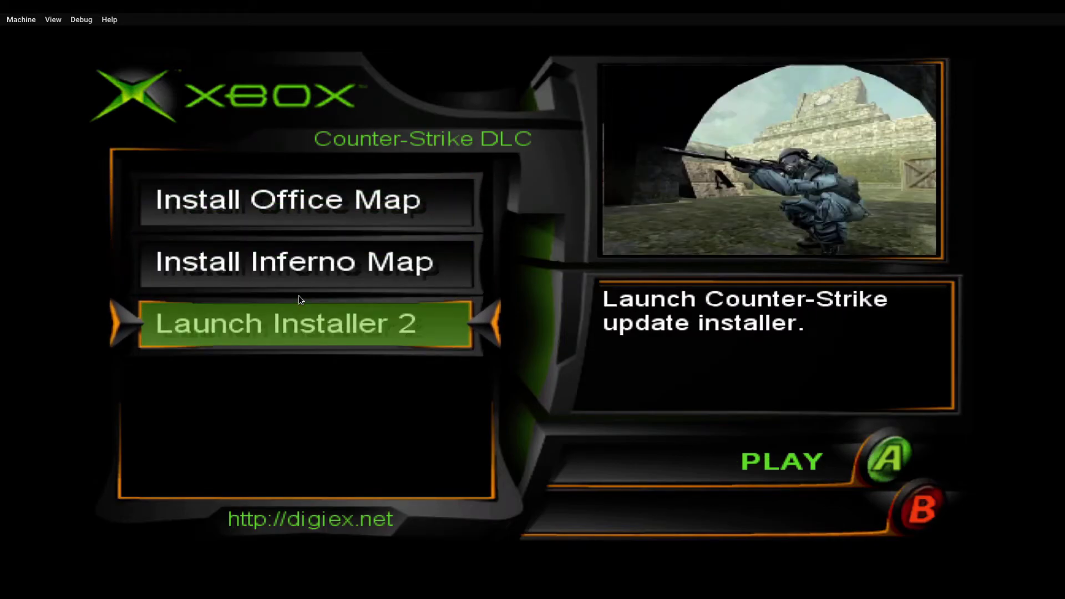
{"action": "key", "text": "a"}
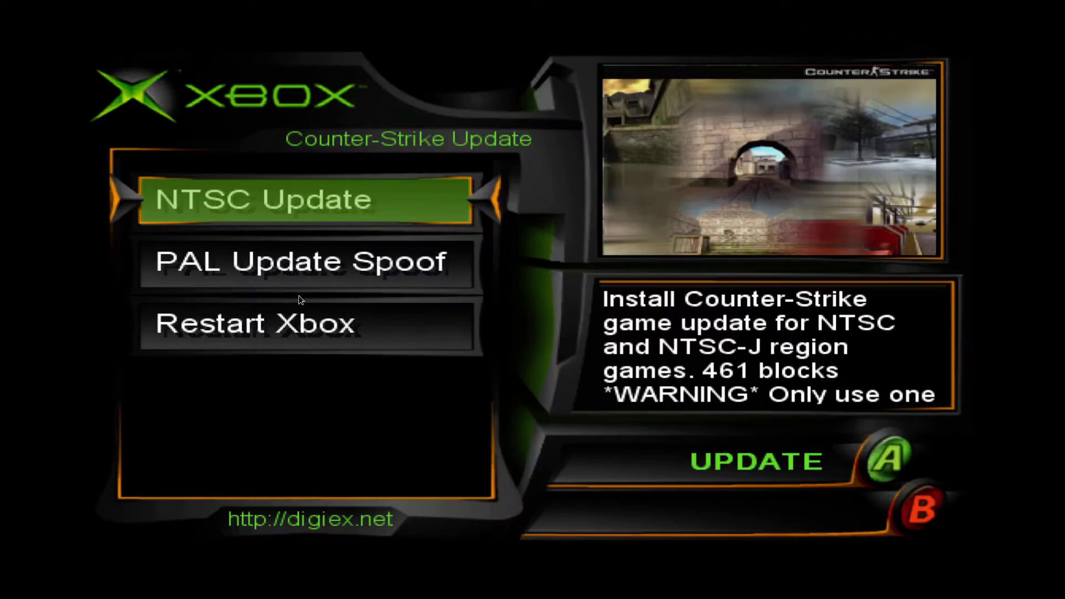
{"action": "key", "text": "a"}
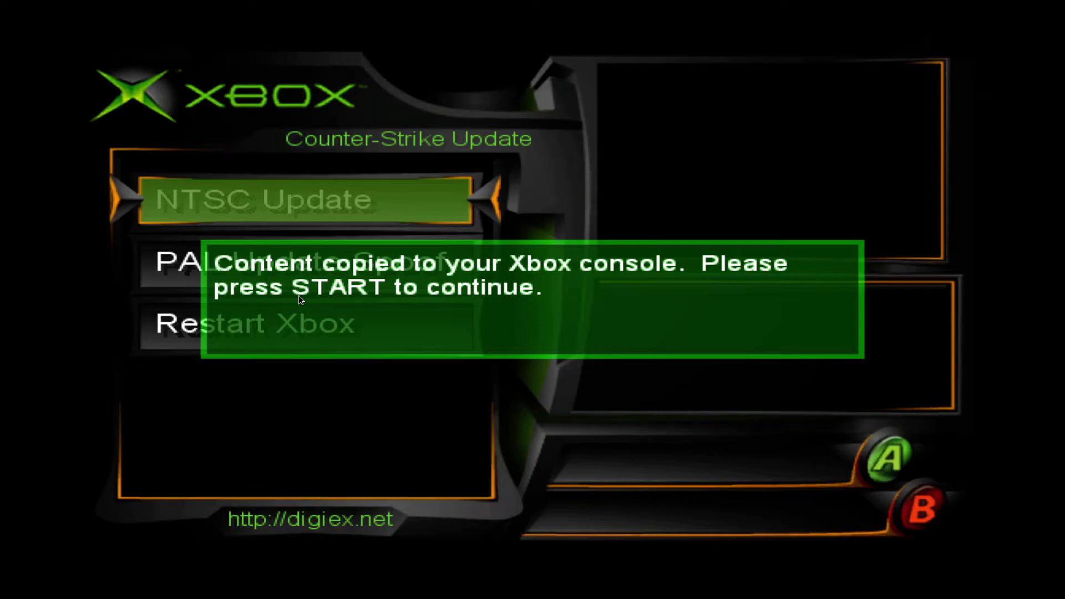
{"action": "key", "text": "Return"}
{"action": "key", "text": "Down"}
{"action": "key", "text": "Down"}
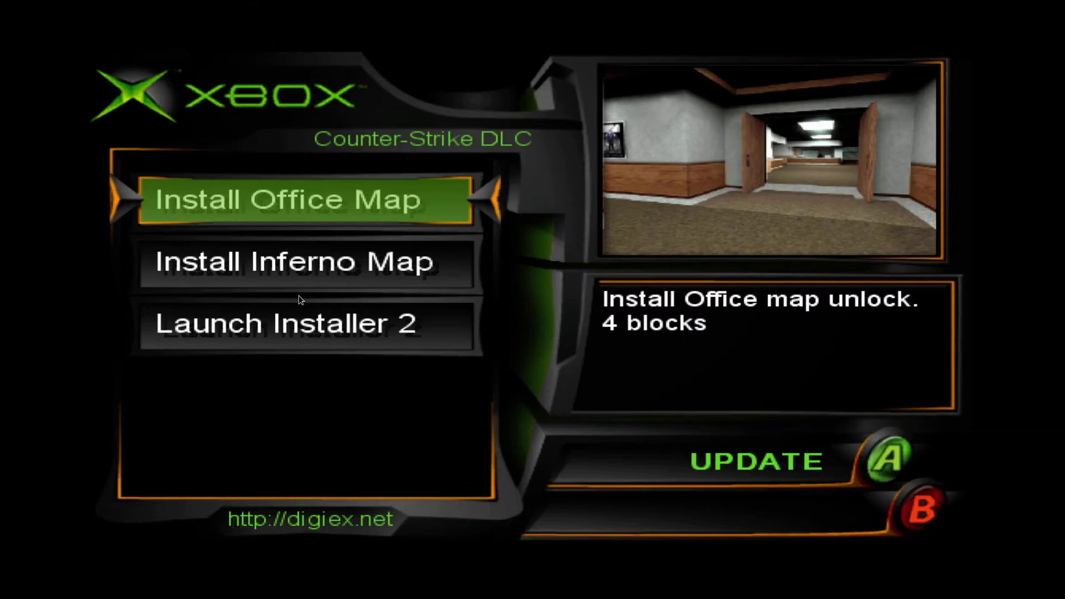
Step: Install the Office Map and Inferno Map unlocks, dismissing each content-copied message
{"action": "key", "text": "a"}
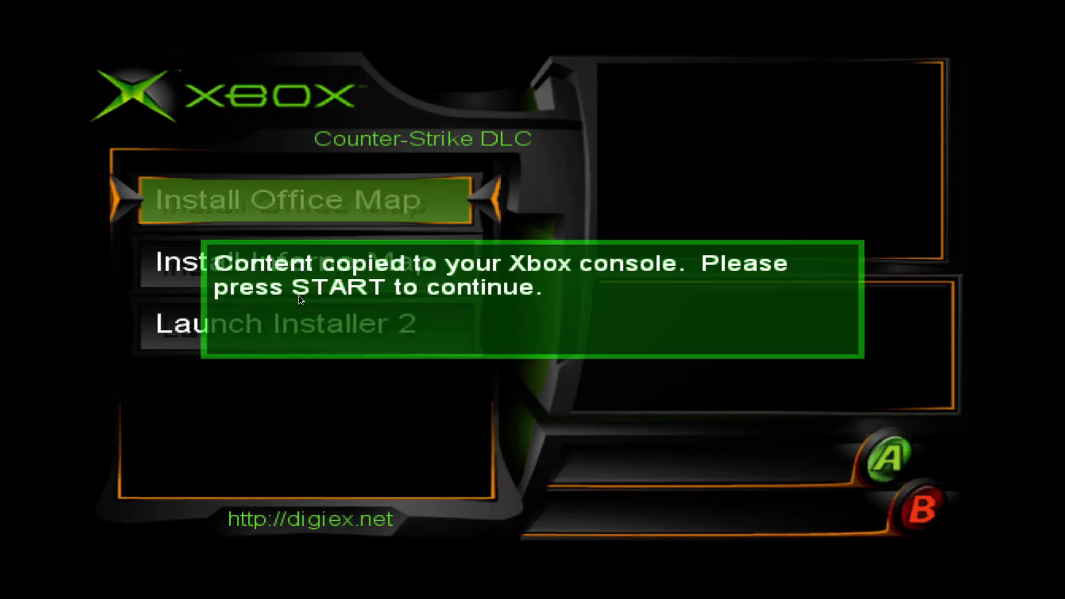
{"action": "key", "text": "Return"}
{"action": "key", "text": "Down"}
{"action": "key", "text": "a"}
{"action": "key", "text": "Return"}
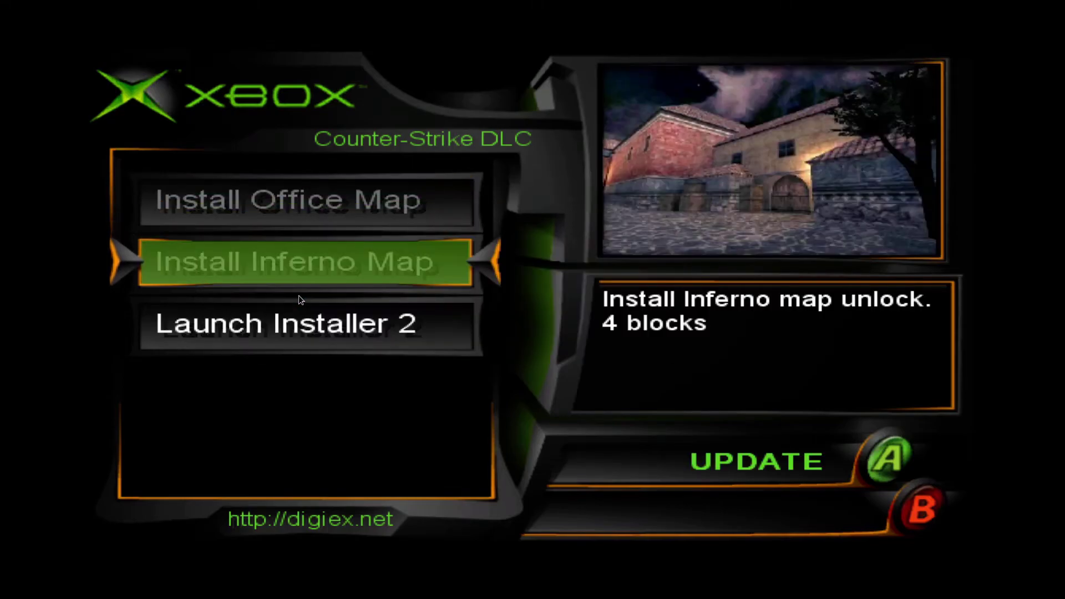
Step: Reset the emulated Xbox through xemu's Machine menu so it reboots to the logo
{"action": "key", "text": "Down"}
{"action": "key", "text": "Up"}
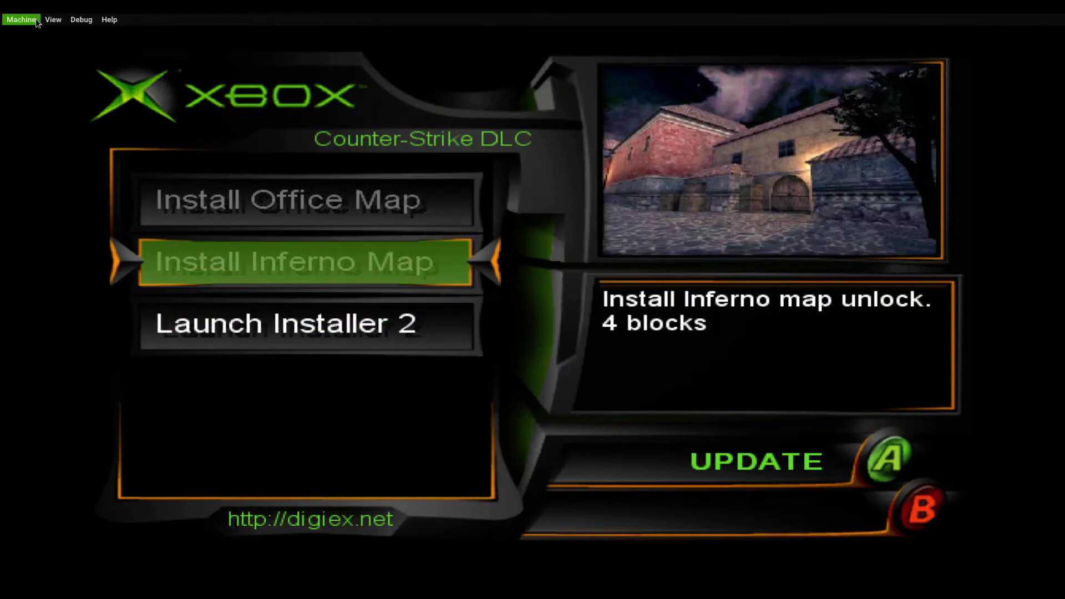
{"action": "left_click", "coordinate": [36, 19]}
{"action": "left_click", "coordinate": [26, 58]}
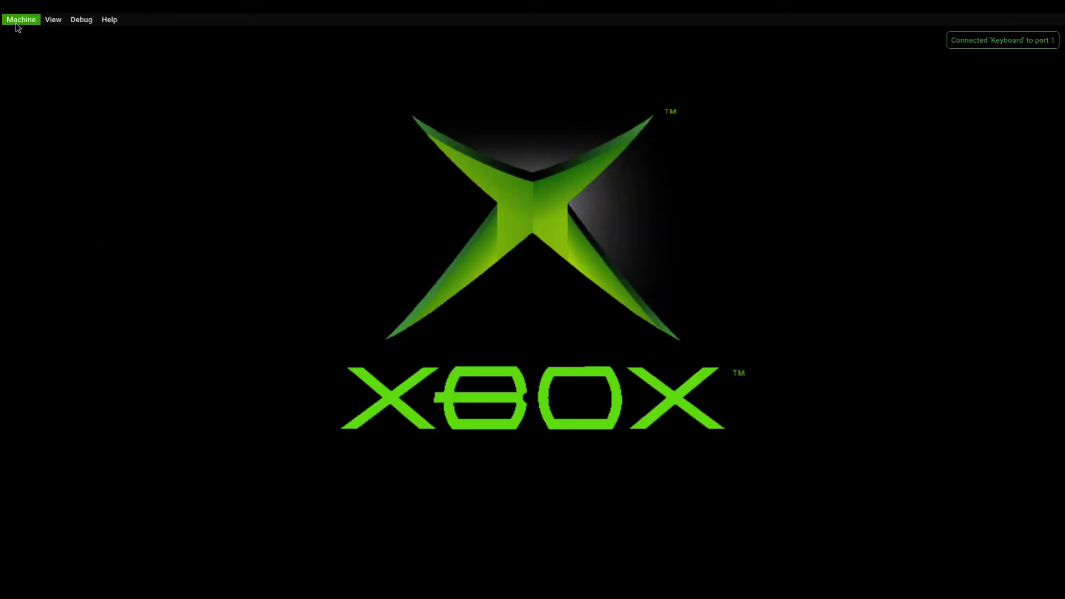
Step: Reset the Xbox with Ctrl+R and boot Counter-Strike past its intro to the main menu
{"action": "left_click", "coordinate": [16, 24]}
{"action": "left_click", "coordinate": [19, 21]}
{"action": "left_click", "coordinate": [26, 17]}
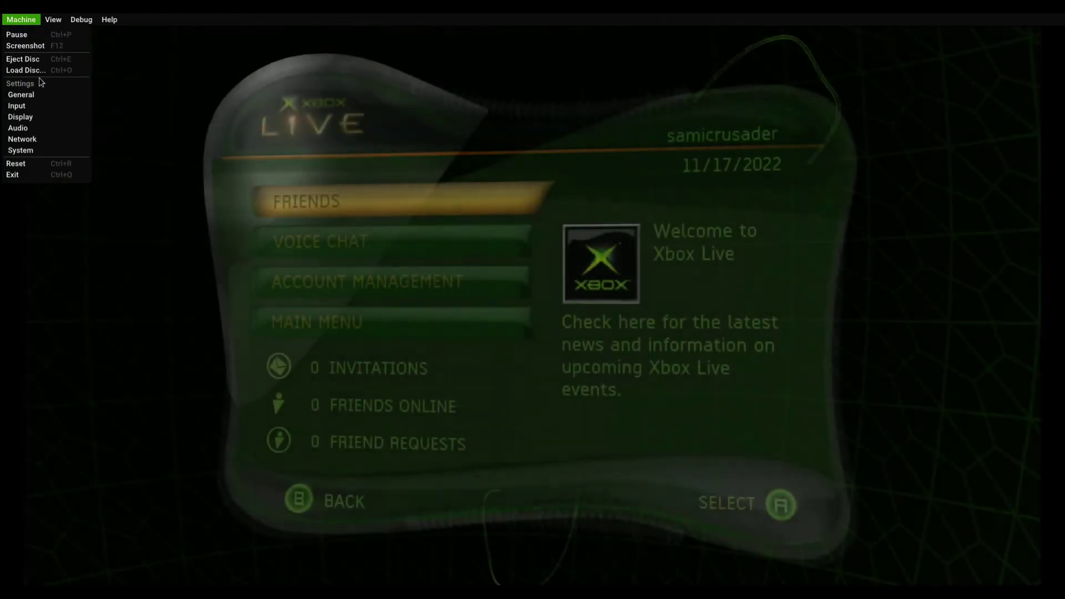
{"action": "key", "text": "ctrl+r"}
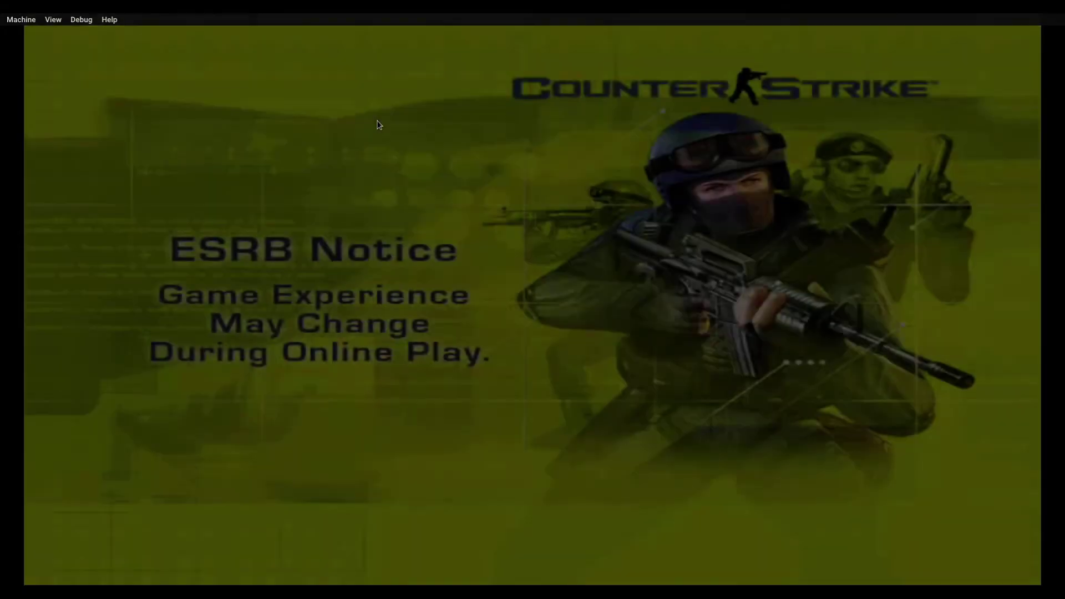
{"action": "key", "text": "Return"}
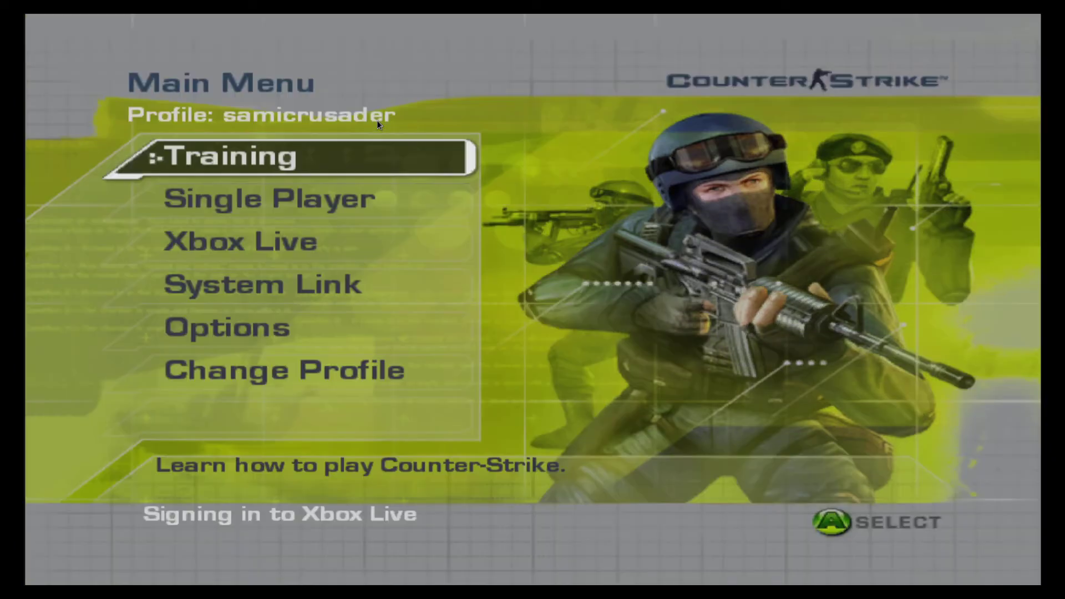
Step: Sign in to Xbox Live with the Live profile and open the Play on Xbox Live options
{"action": "key", "text": "Down"}
{"action": "key", "text": "Down"}
{"action": "key", "text": "Return"}
{"action": "key", "text": "Return"}
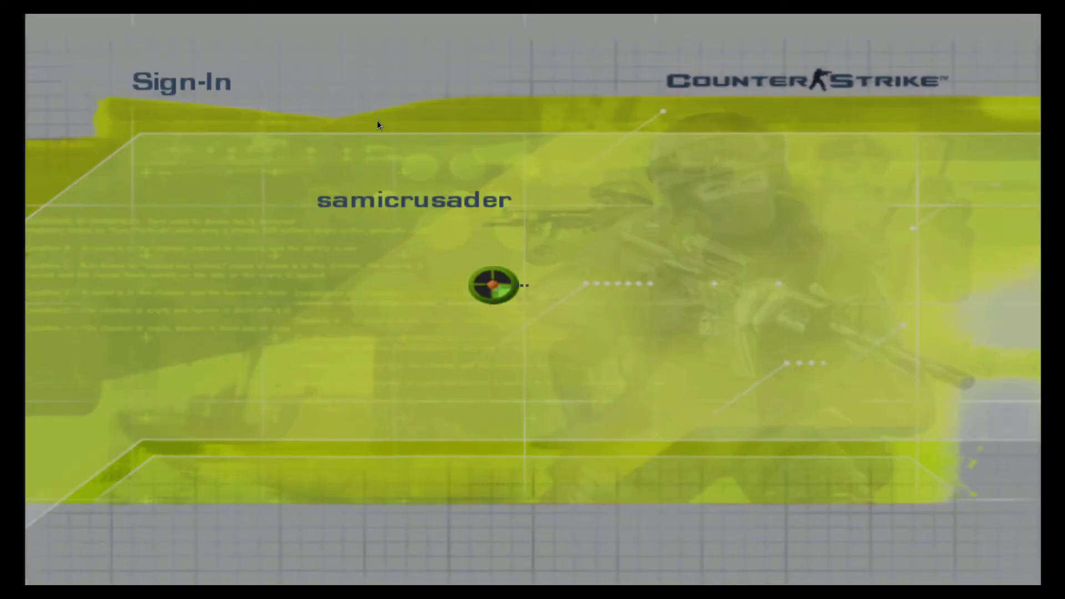
{"action": "key", "text": "Down"}
{"action": "key", "text": "Up"}
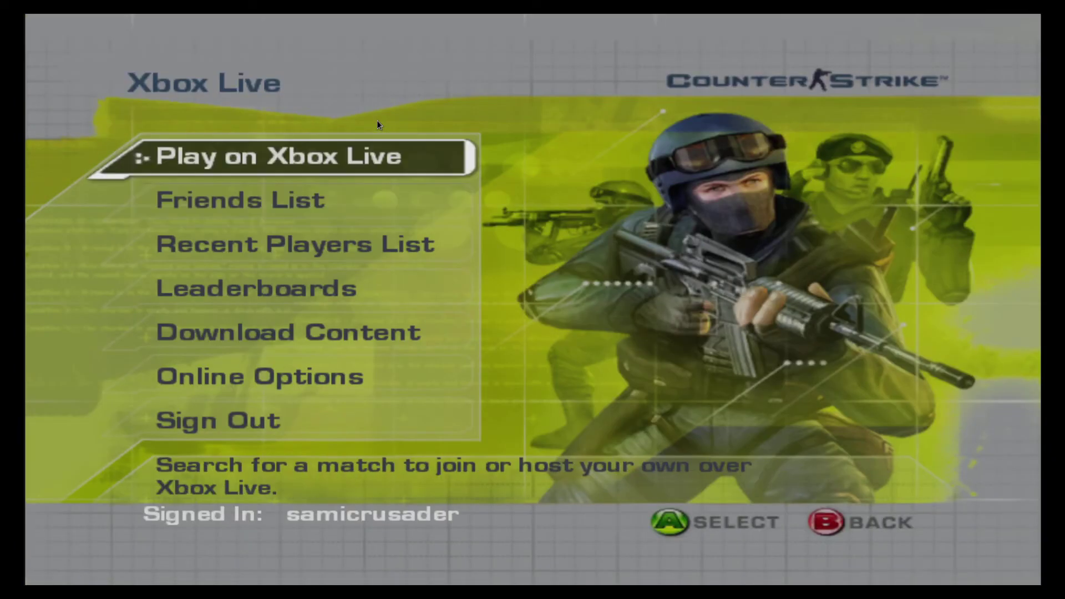
{"action": "key", "text": "Return"}
{"action": "key", "text": "Down"}
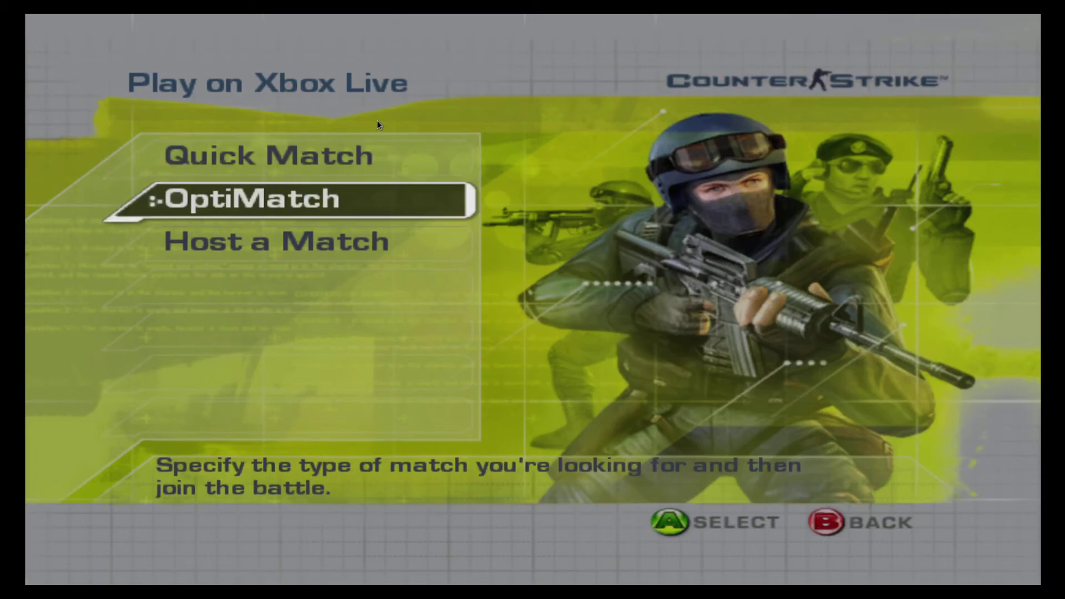
{"action": "key", "text": "Down"}
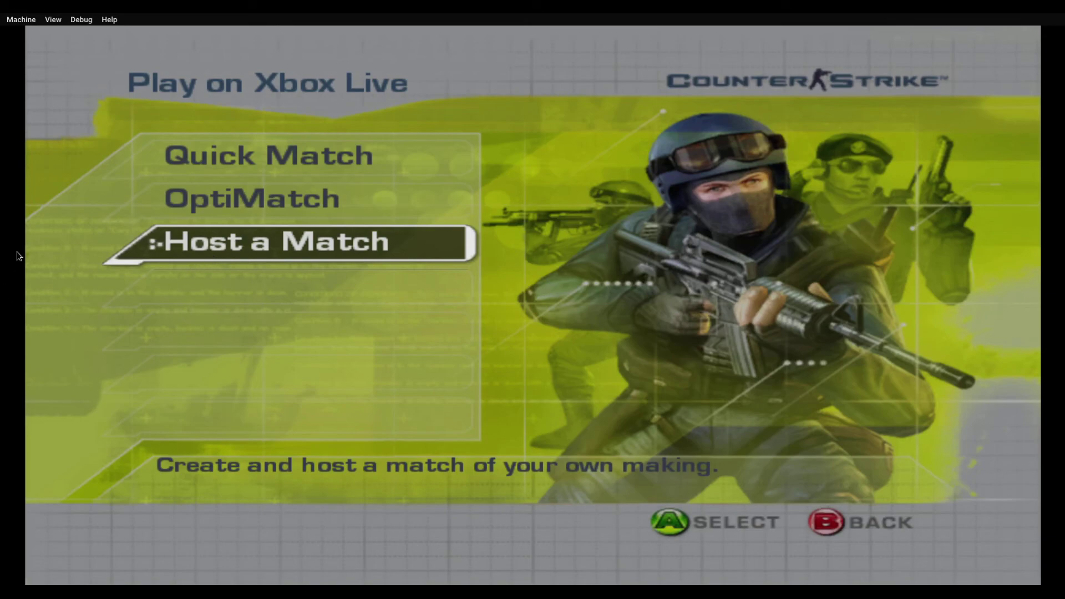
{"action": "left_click", "coordinate": [21, 20]}
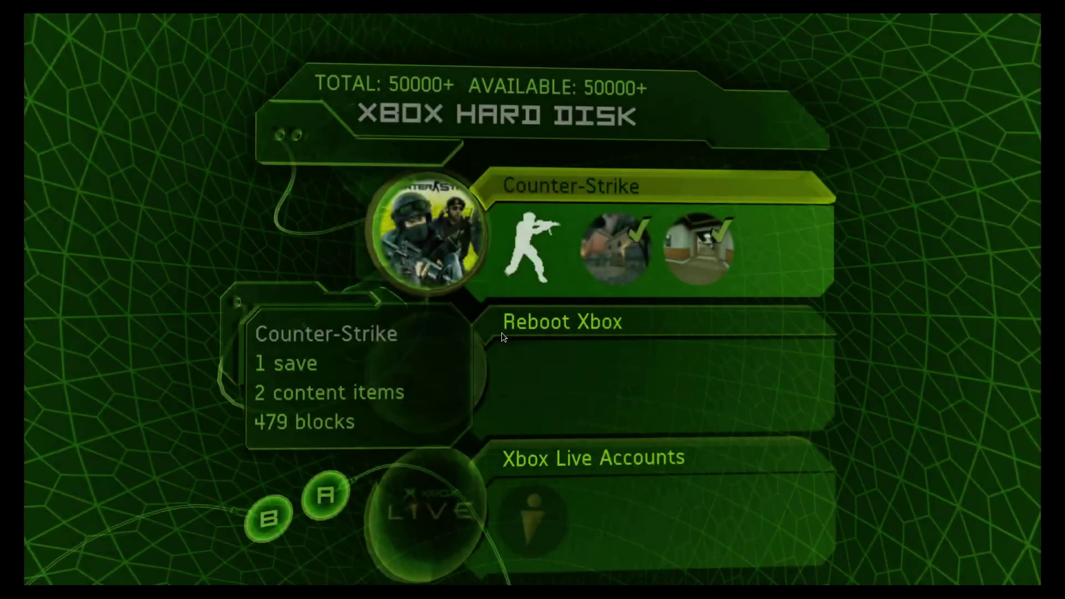
Step: Browse the Counter-Strike hard disk entry to view its Inferno Map content and save
{"action": "key", "text": "Down"}
{"action": "key", "text": "Up"}
{"action": "key", "text": "a"}
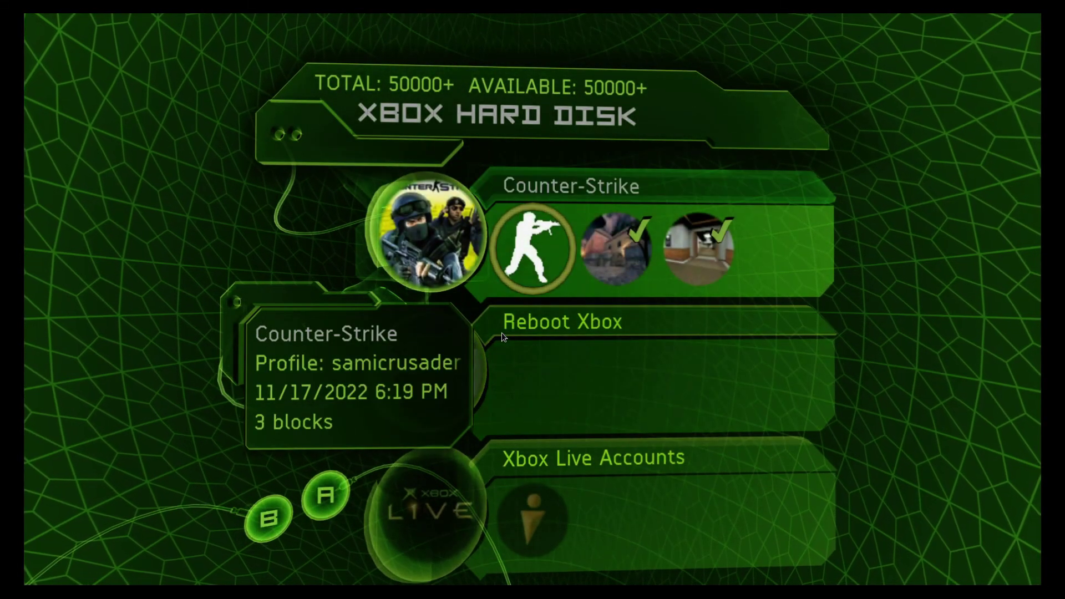
{"action": "key", "text": "Right"}
{"action": "key", "text": "Right"}
{"action": "key", "text": "Right"}
{"action": "key", "text": "Right"}
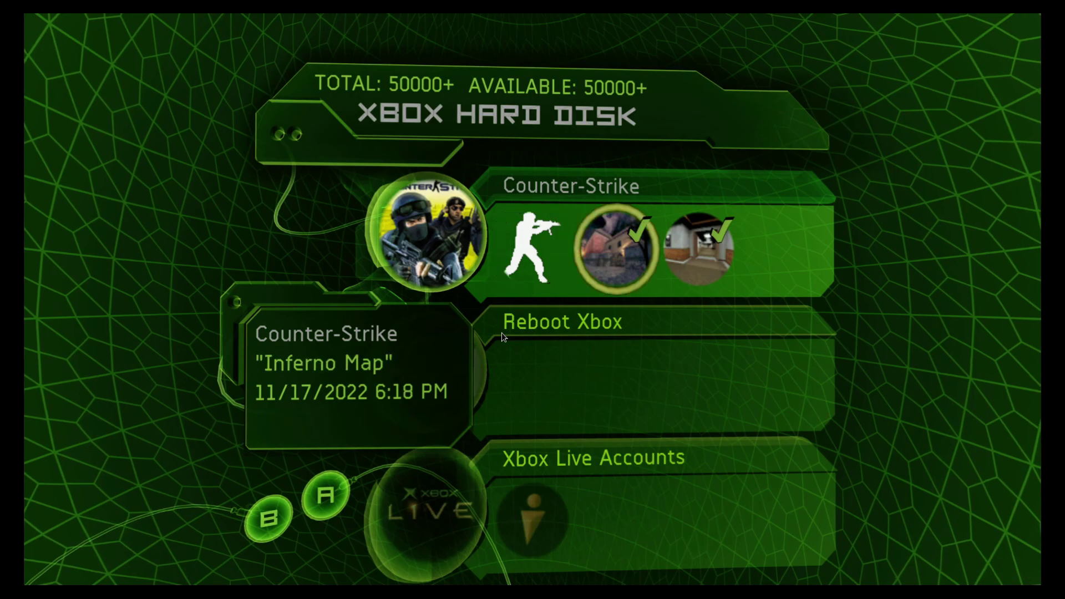
{"action": "key", "text": "Right"}
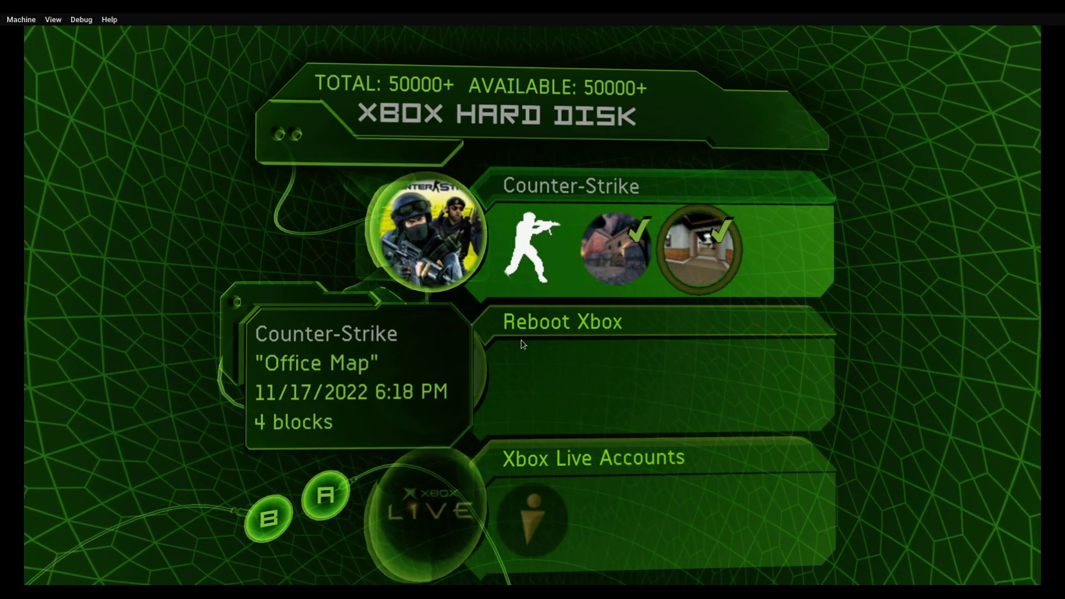